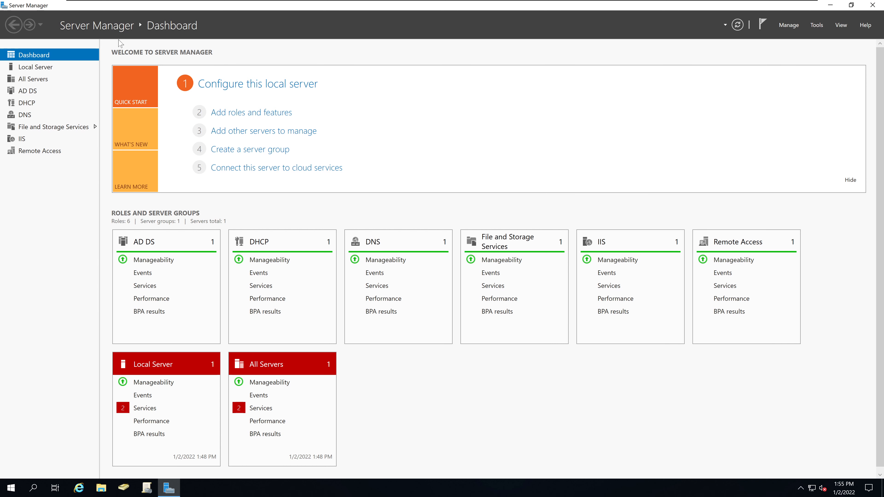
From Server Manager's Local Server page, launch Active Directory Users and Computers via Tools
click(35, 67)
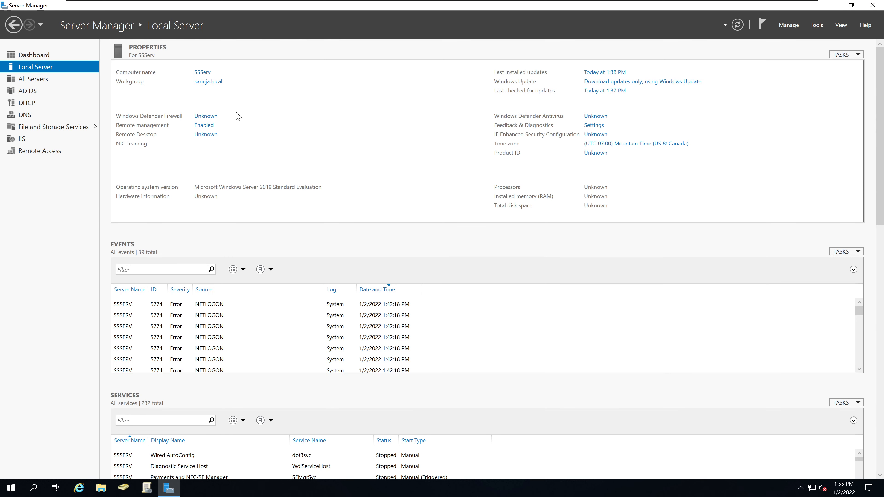
click(821, 27)
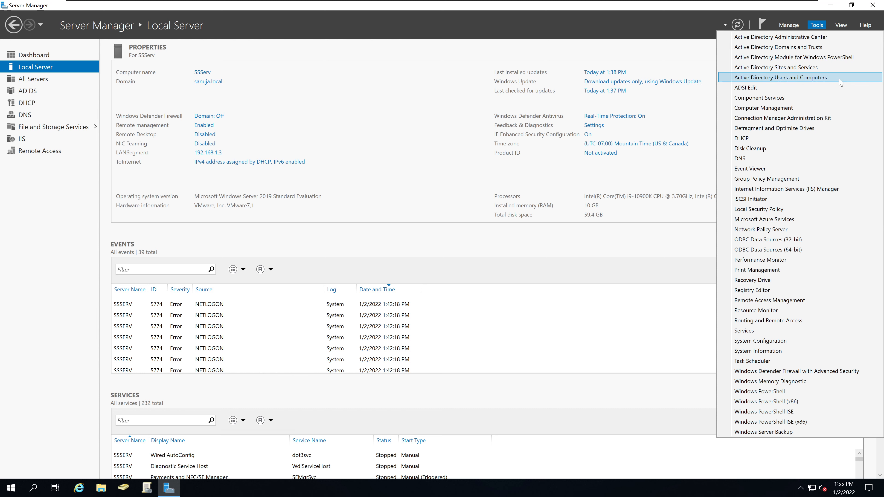
click(846, 81)
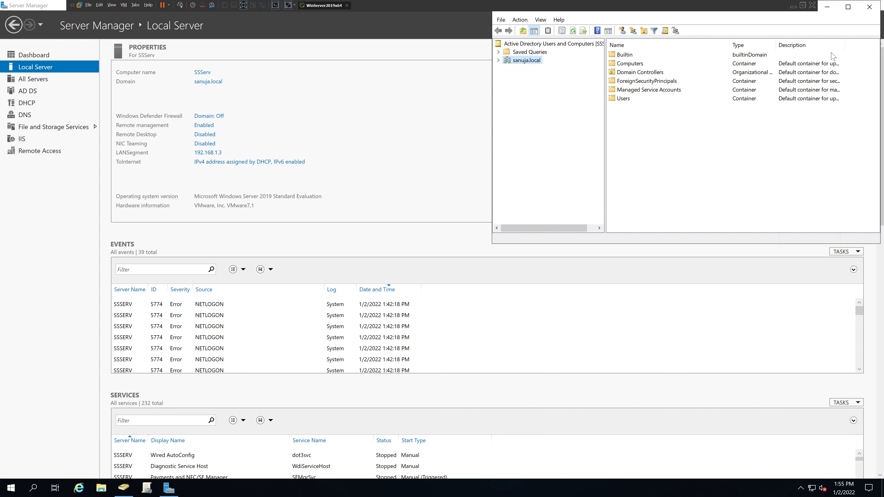
Maximize the window and expand sanuja.local, browsing Domain Controllers, Computers and Builtin
click(848, 7)
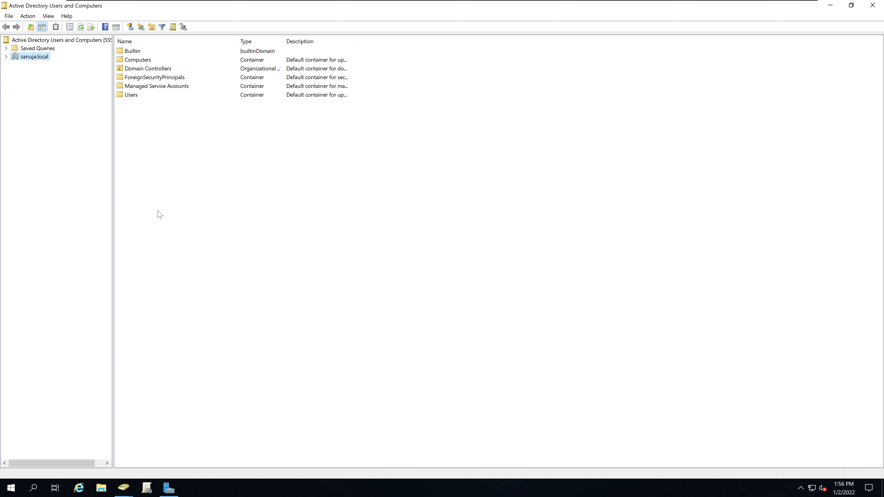
click(6, 57)
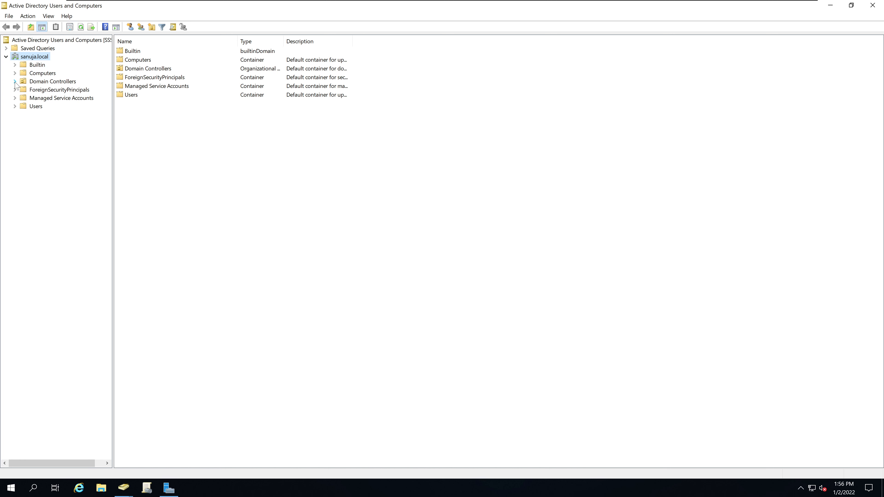
click(58, 82)
click(52, 74)
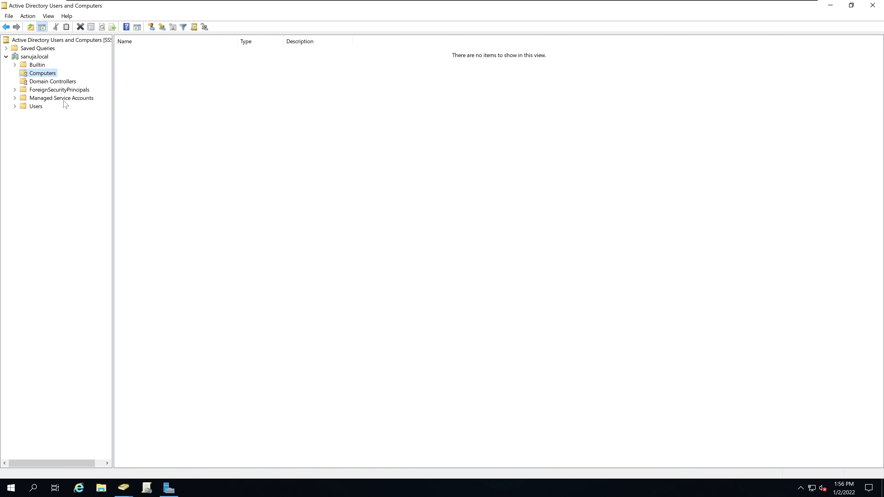
click(42, 66)
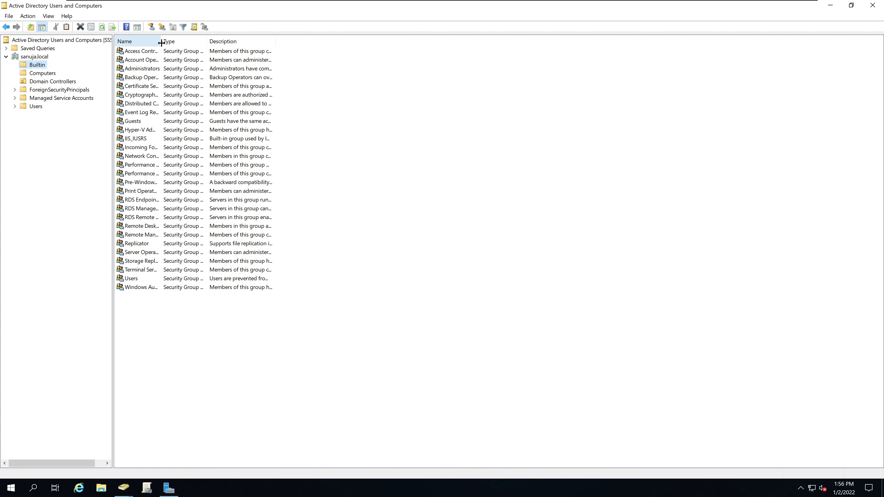
Widen the Name column, review Builtin groups like IIS_IUSRS and Guests, then show Domain Controllers with SSSERV
drag(161, 41, 224, 45)
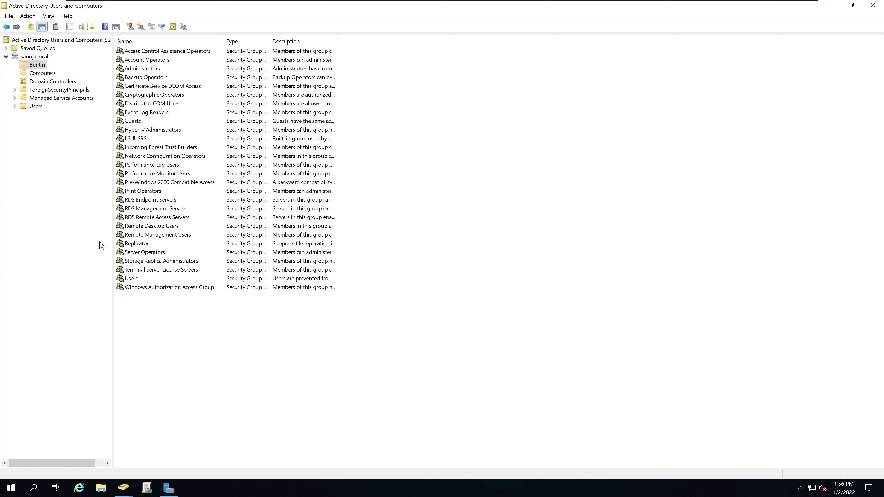
click(136, 139)
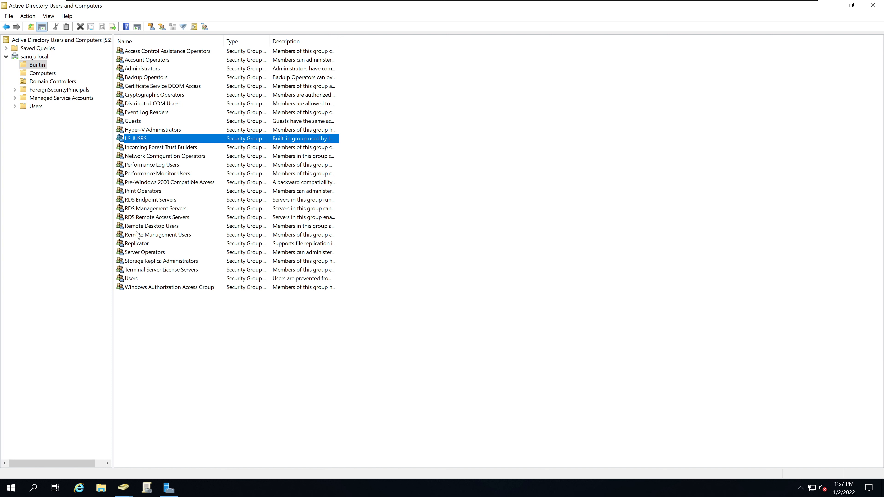
click(134, 122)
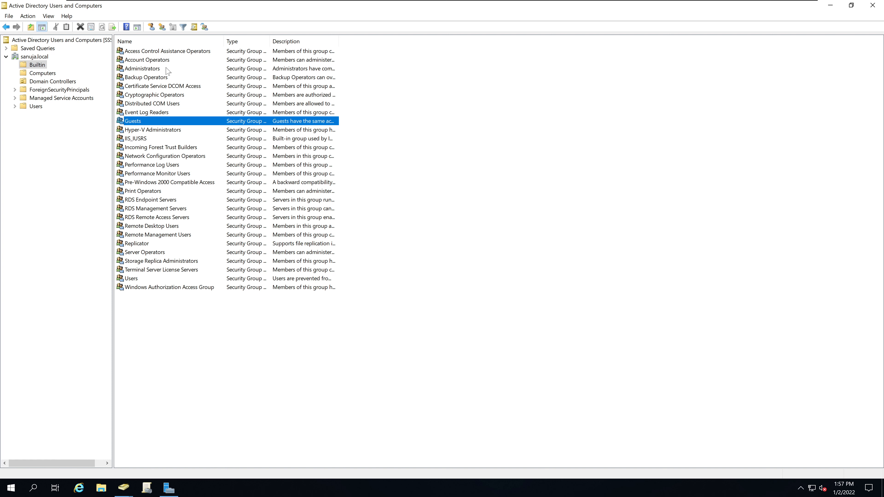
click(161, 78)
click(165, 62)
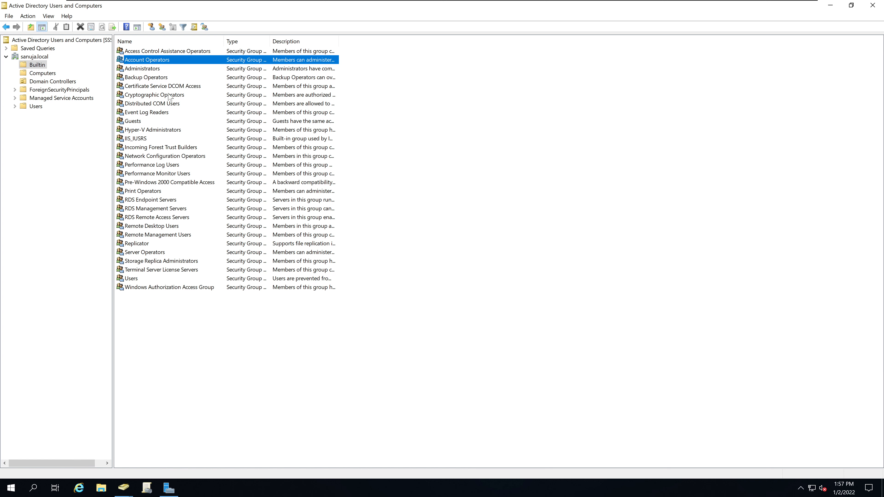
click(153, 280)
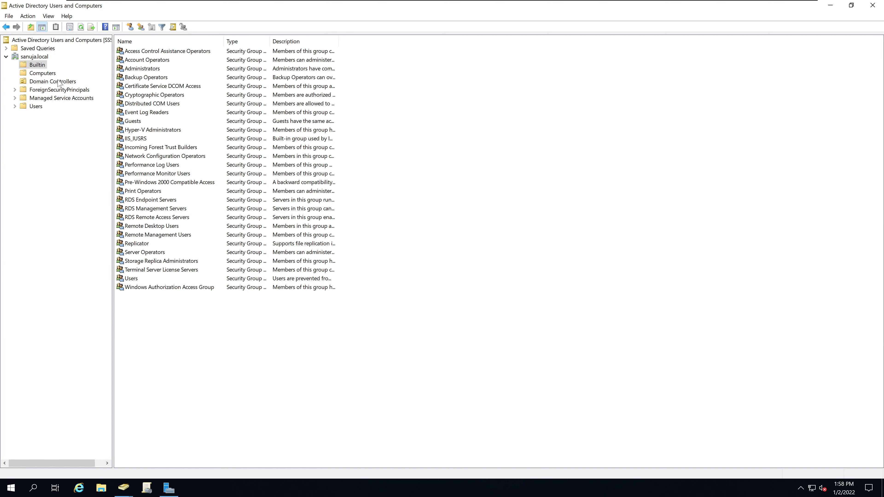
click(53, 82)
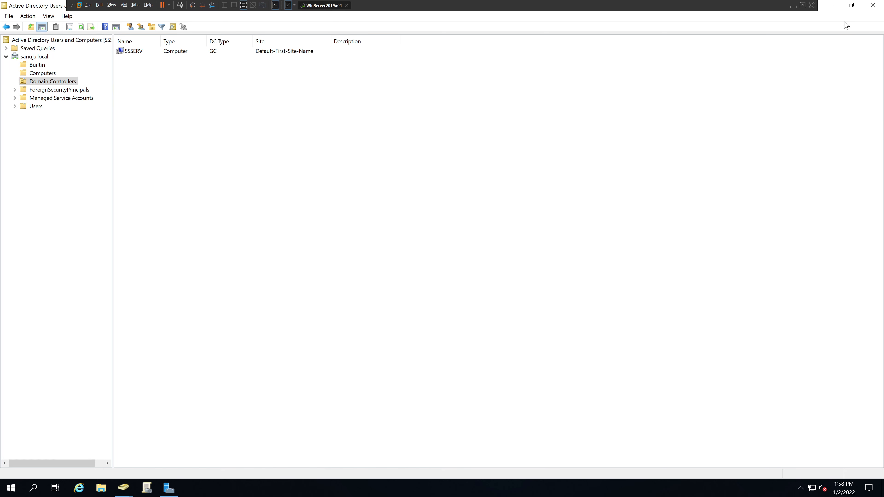
Close the duplicate ADUC window, maximize the remaining one, and list the Users container
click(857, 9)
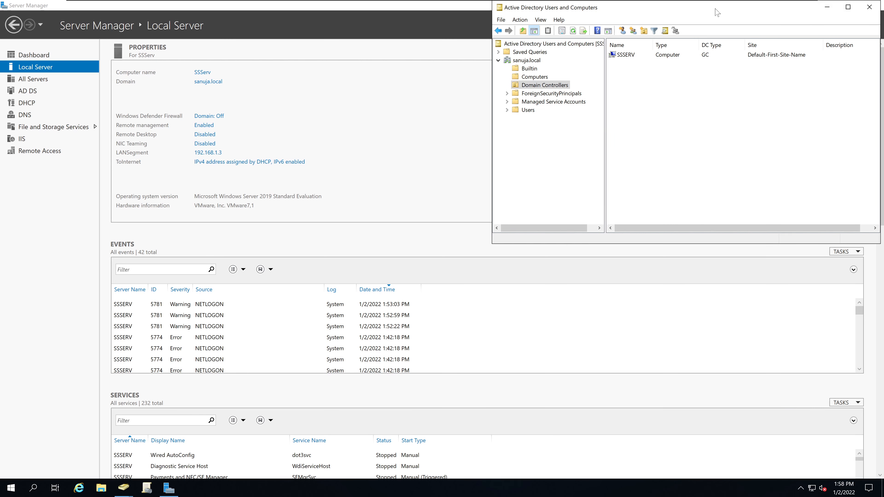
drag(716, 10, 646, 162)
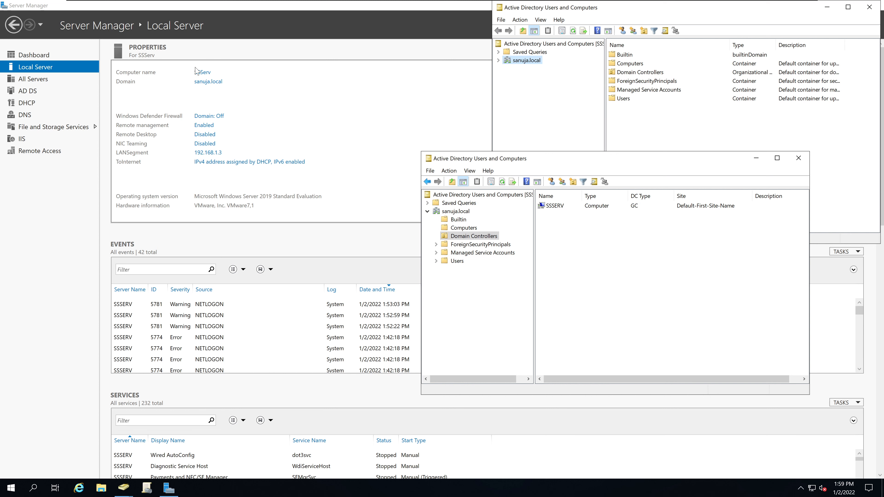
click(561, 208)
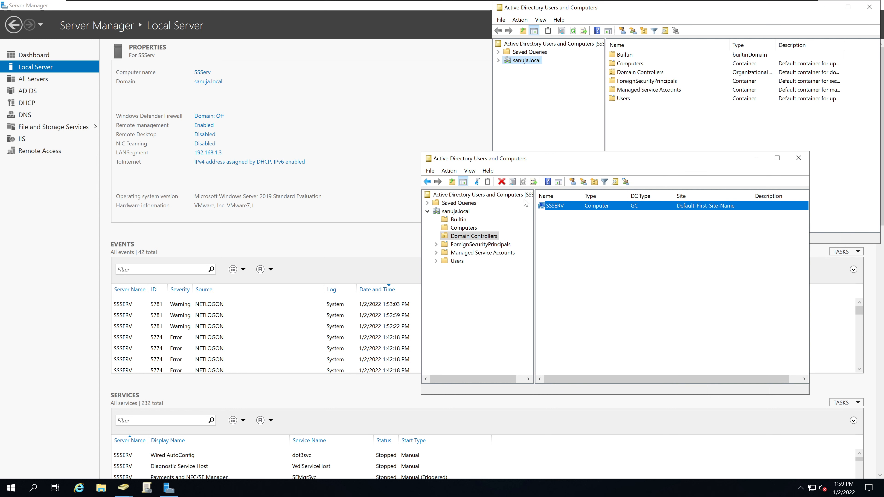
click(869, 7)
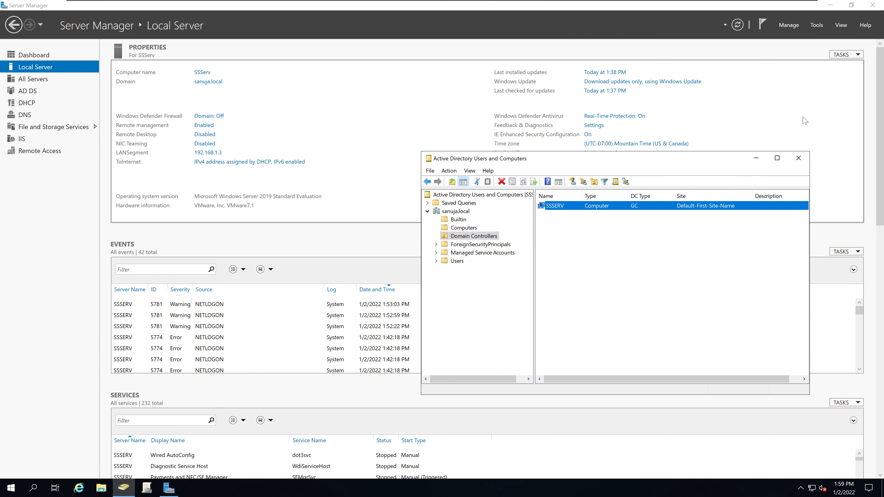
click(777, 157)
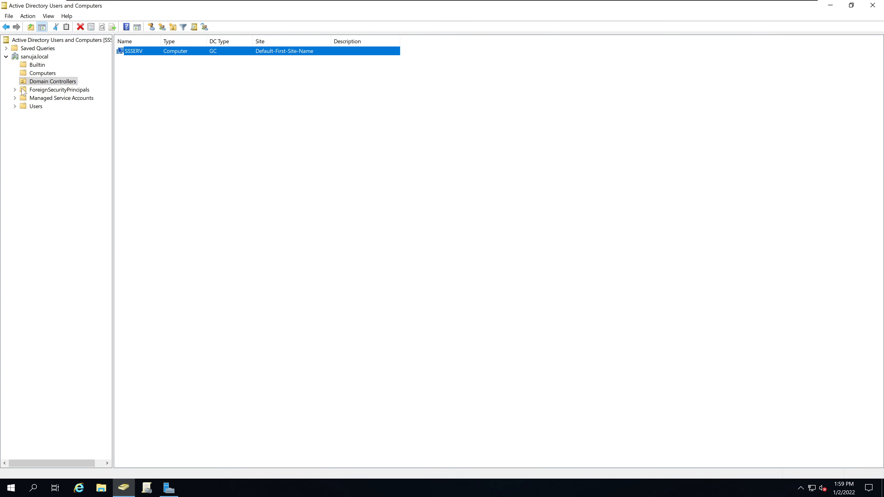
click(15, 107)
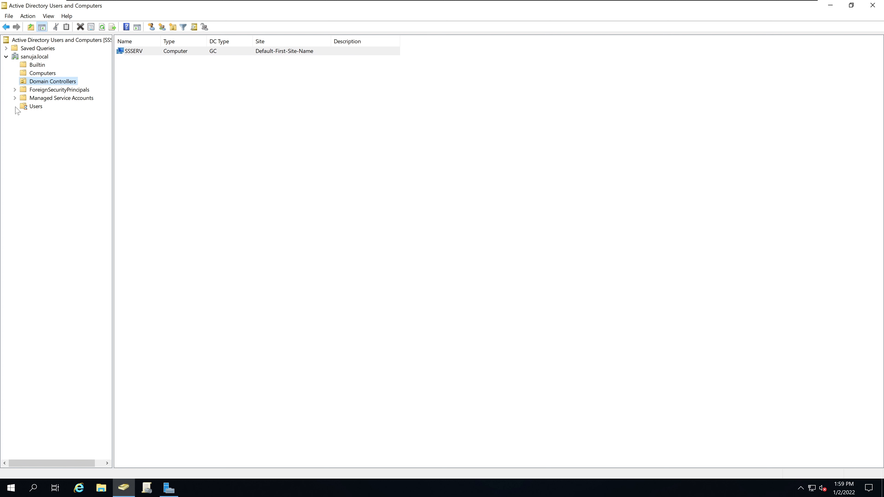
click(39, 108)
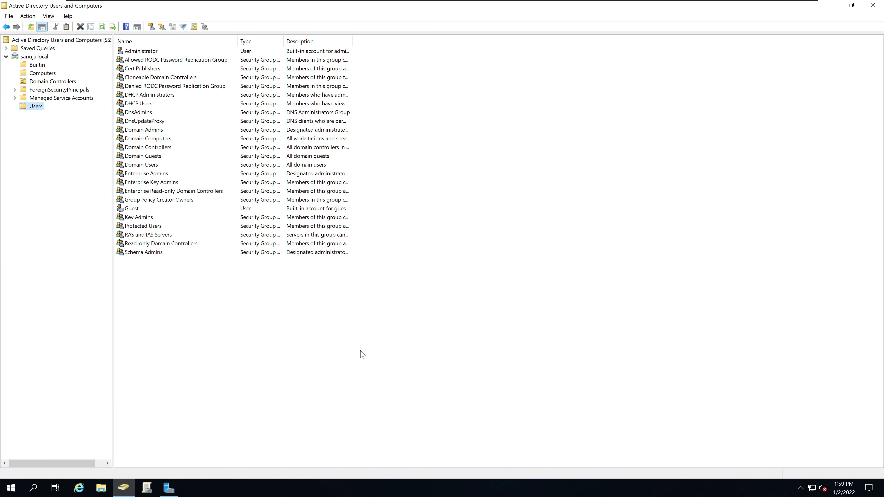
Widen the Description column and review Administrator, DHCP Administrators, Enterprise Admins and Guest
click(147, 52)
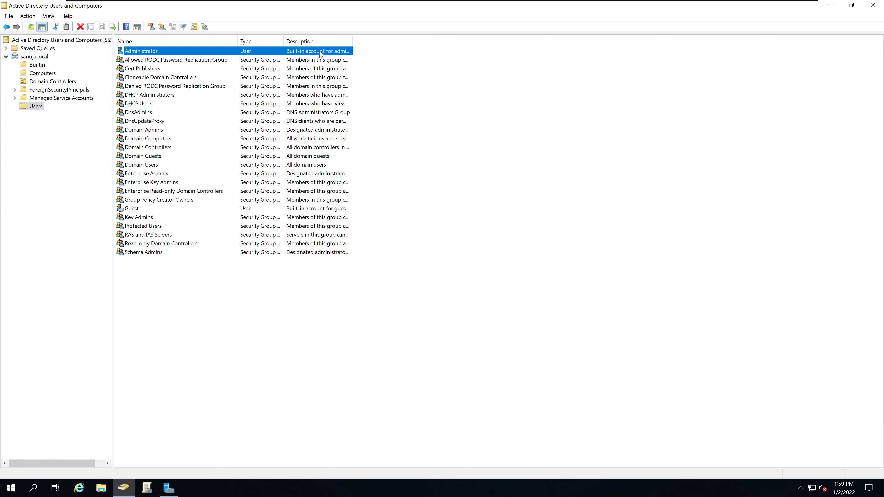
drag(352, 41, 430, 43)
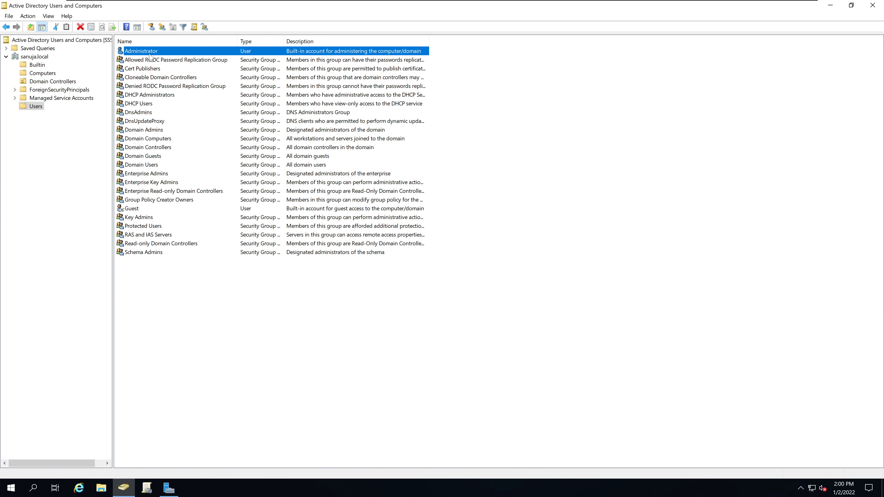
click(150, 95)
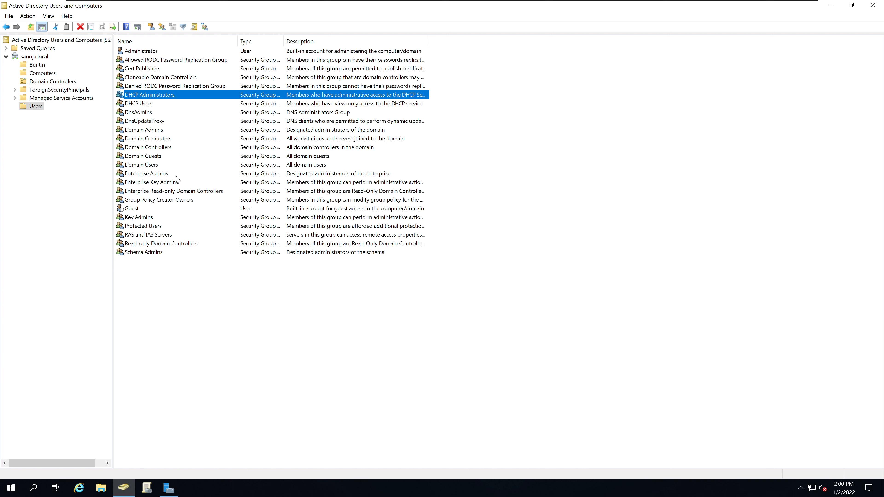
click(168, 174)
click(149, 209)
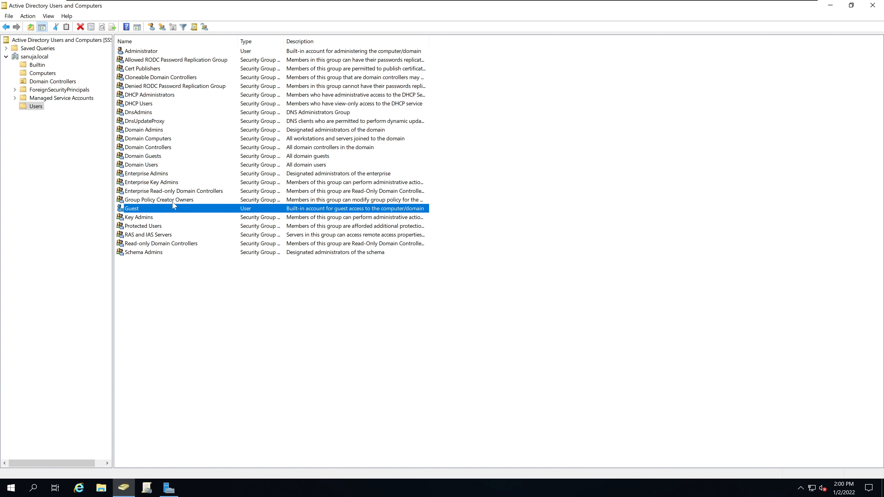
Widen the Type column, then return to the sanuja.local domain root
click(163, 307)
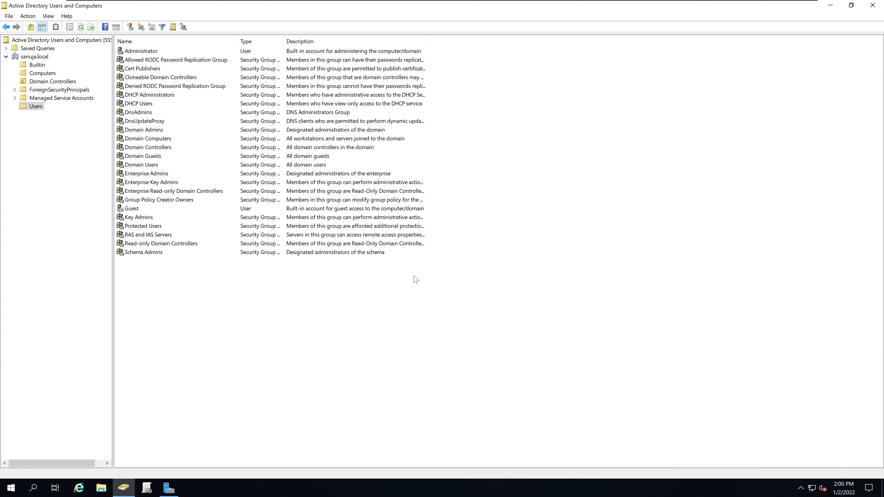
drag(284, 42, 348, 45)
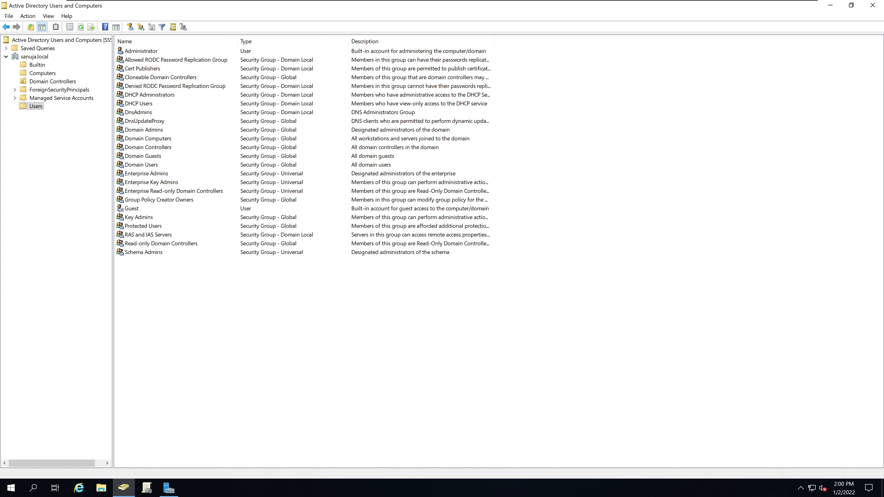
click(37, 57)
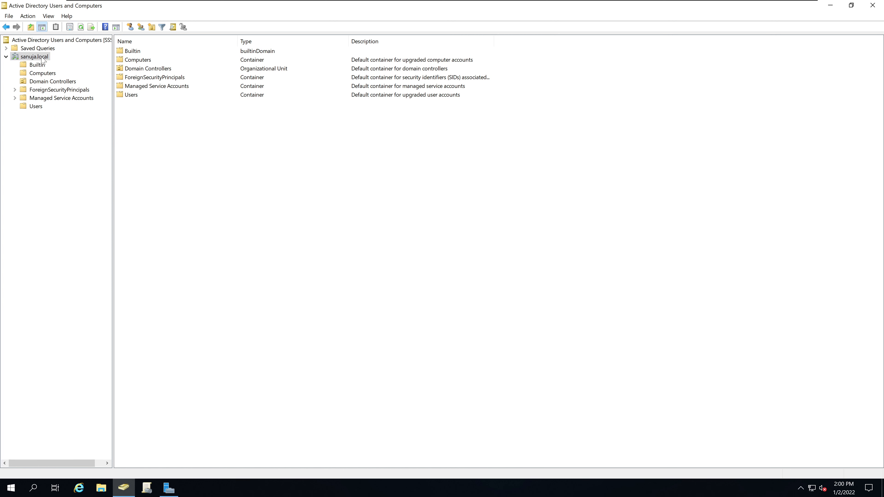
From the sanuja.local context menu, open the New Object – Organizational Unit dialog
click(41, 59)
right_click(203, 182)
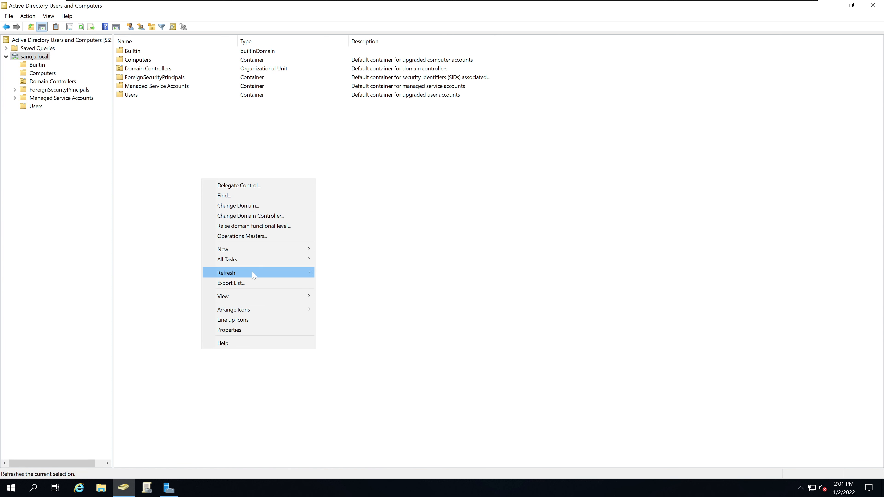
mouse_move(259, 248)
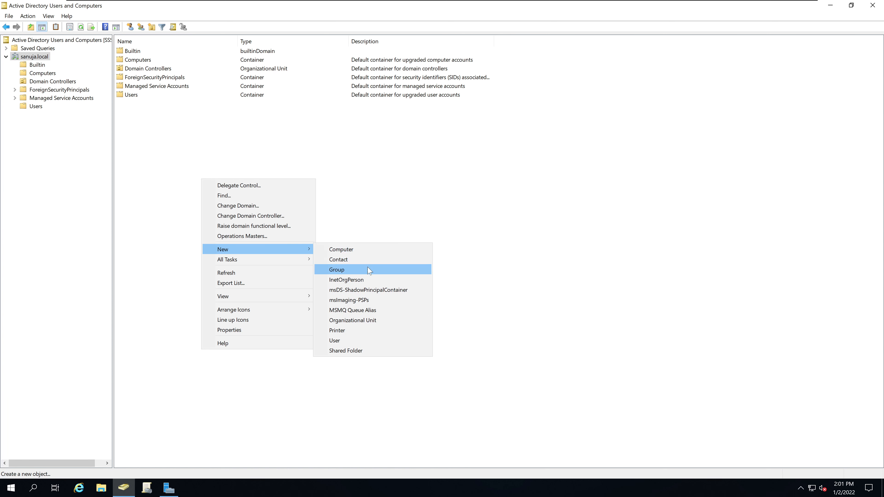
click(370, 320)
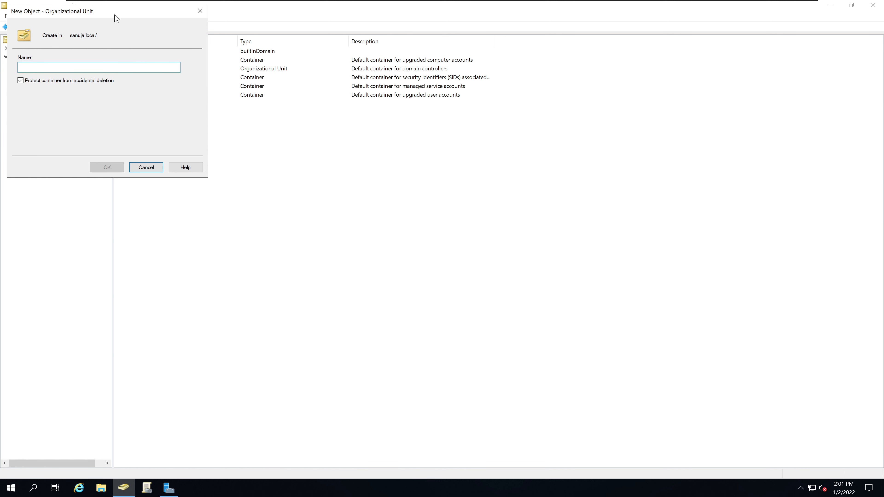
Create the NetITGeeks organizational unit at the sanuja.local root
drag(115, 11, 294, 103)
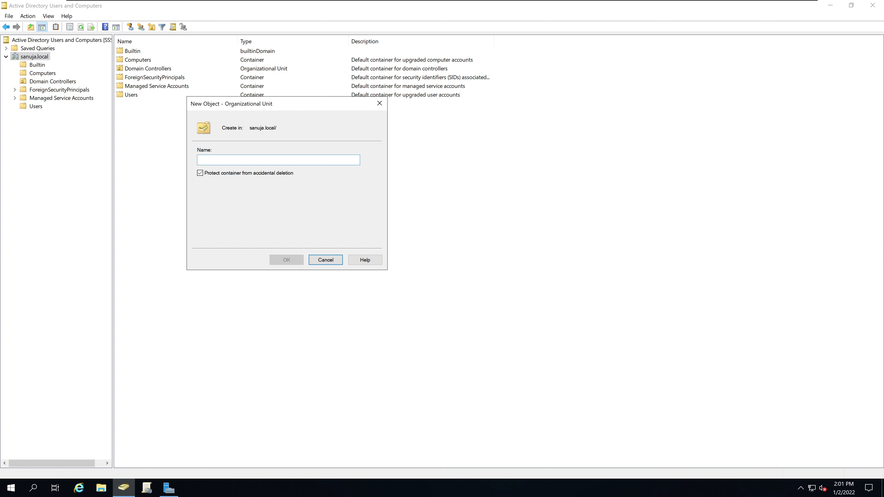
text(NetITGeeks)
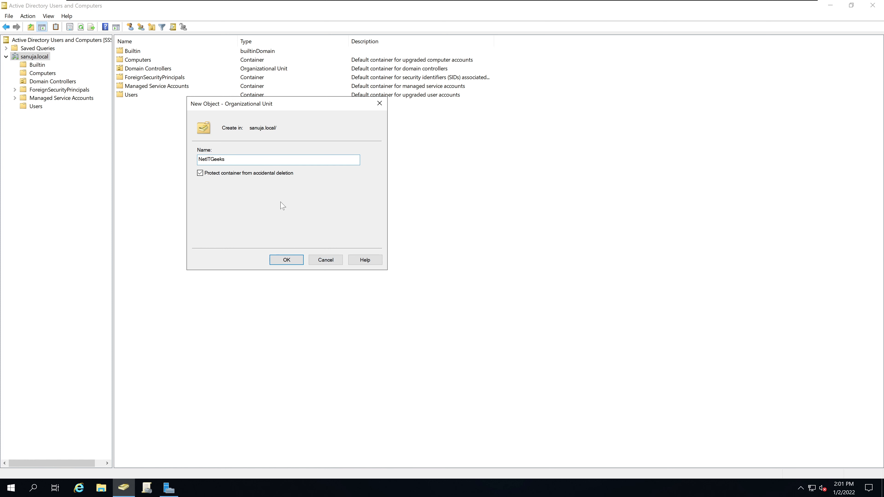
click(287, 260)
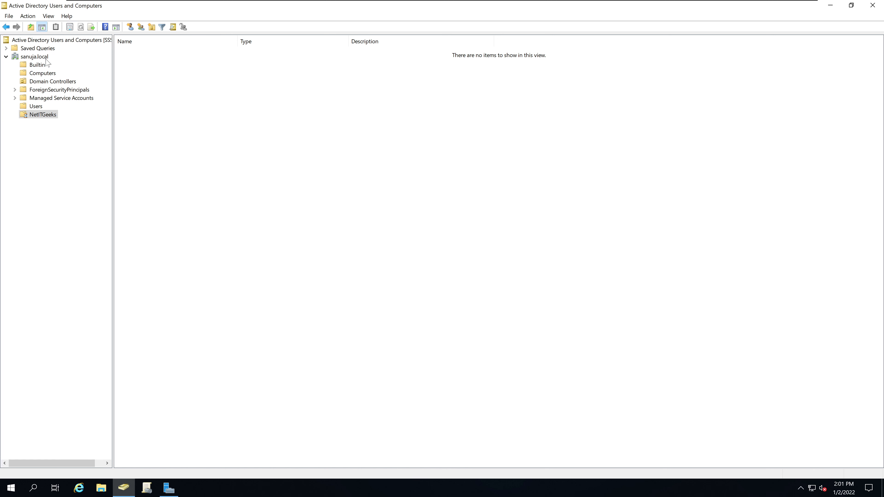
Inside NetITGeeks, create a child OU named Contant Creation and view it in the list
click(39, 115)
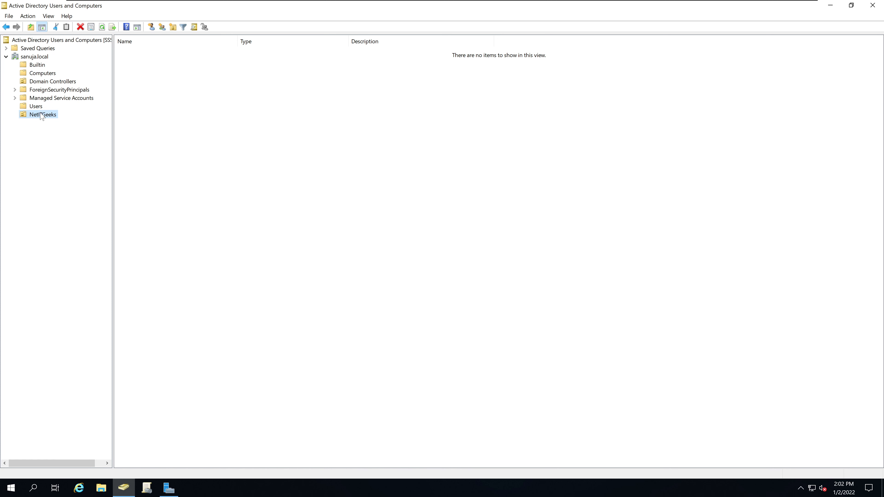
click(157, 107)
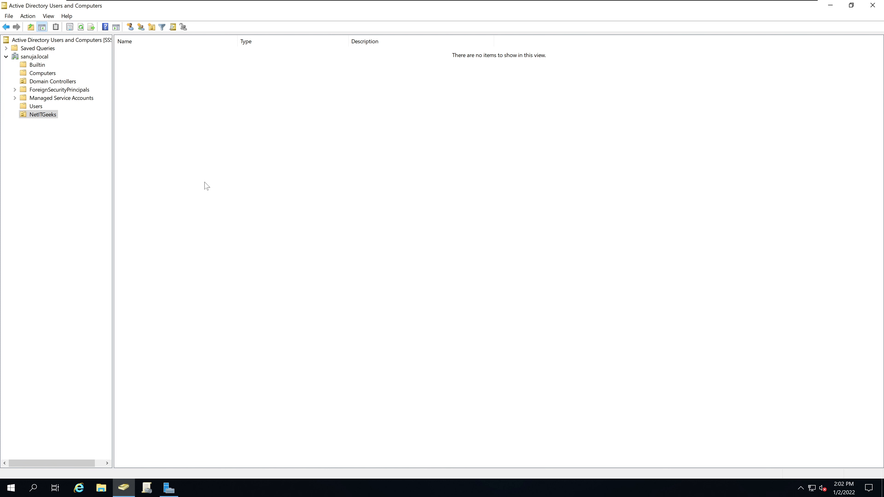
right_click(157, 105)
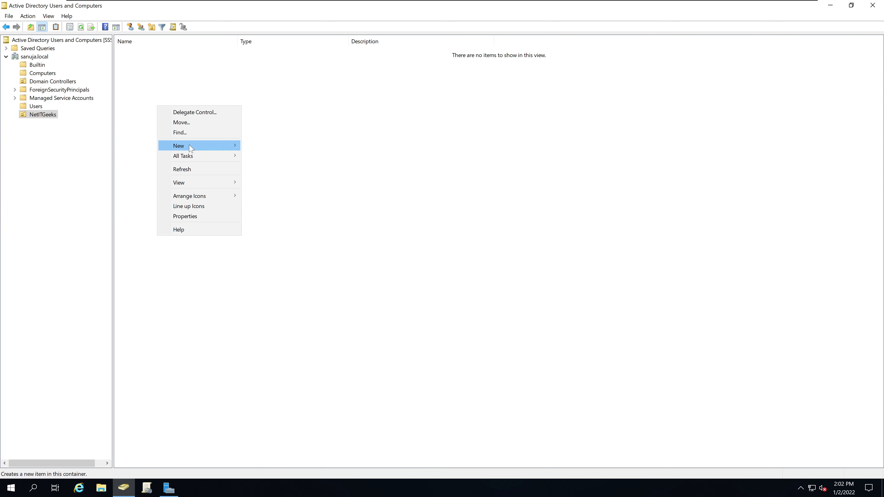
mouse_move(191, 148)
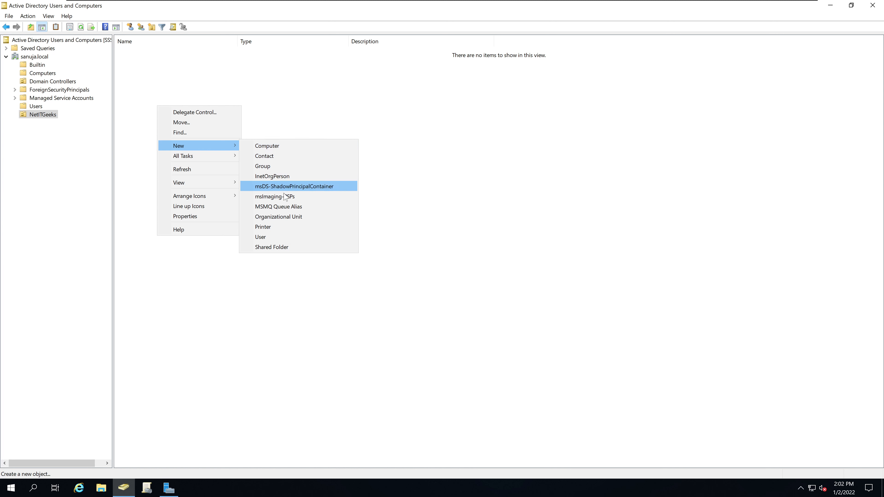
click(282, 219)
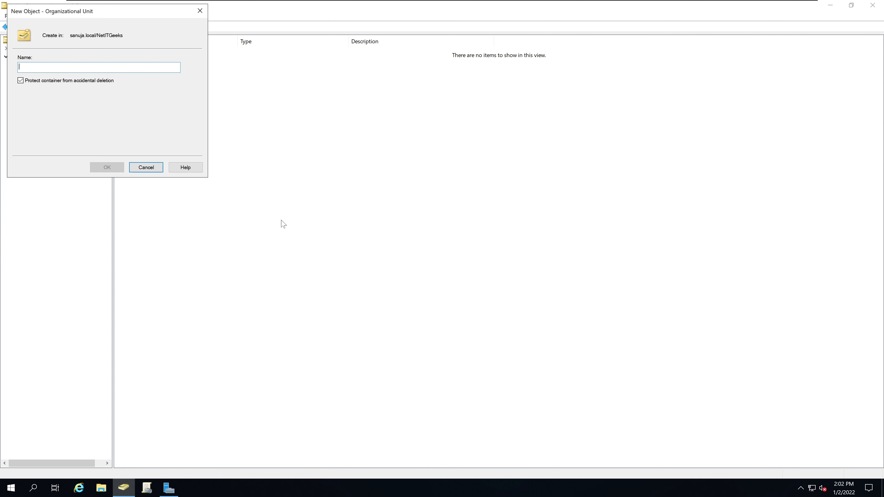
text(Contant Creation)
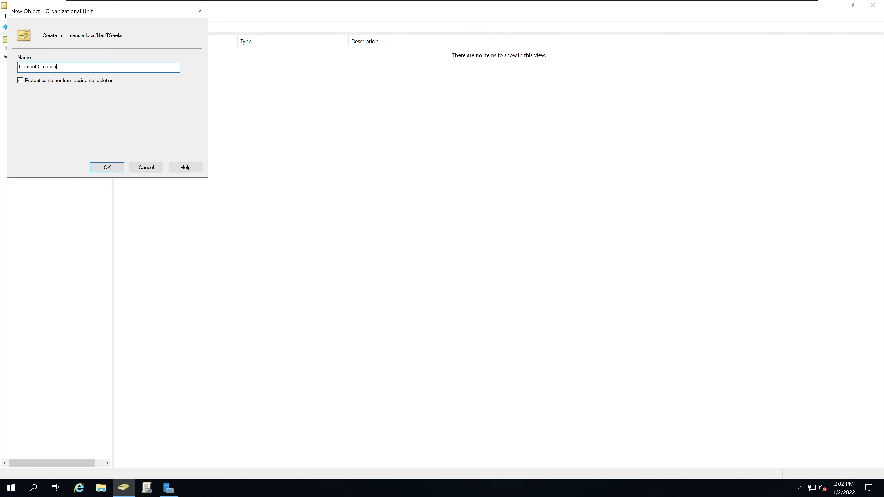
click(109, 168)
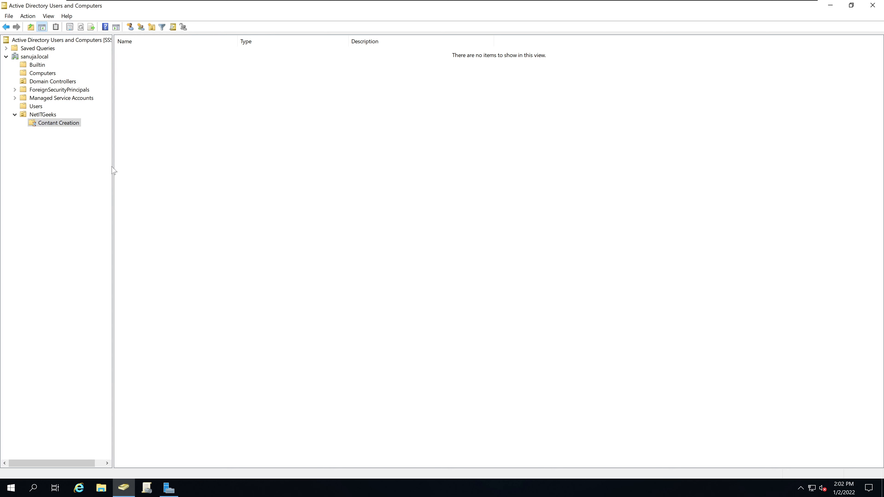
click(54, 117)
Create a Social Media OU inside NetITGeeks next to Contant Creation
right_click(191, 139)
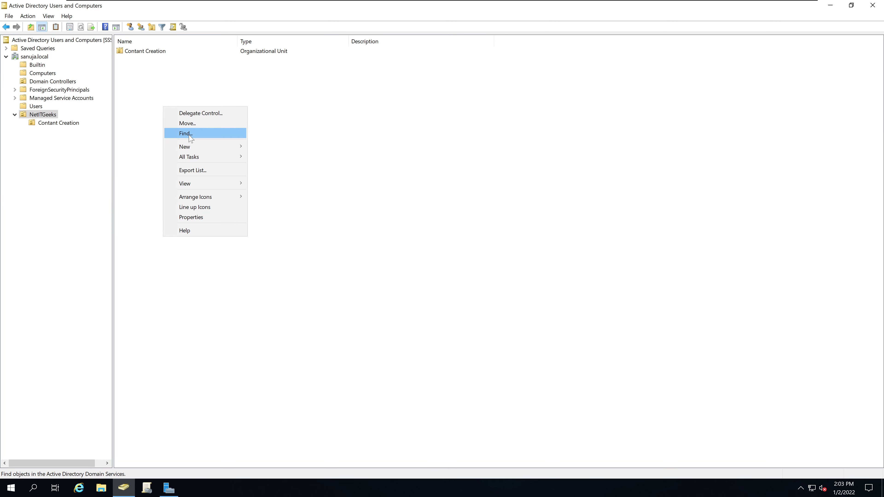
mouse_move(204, 150)
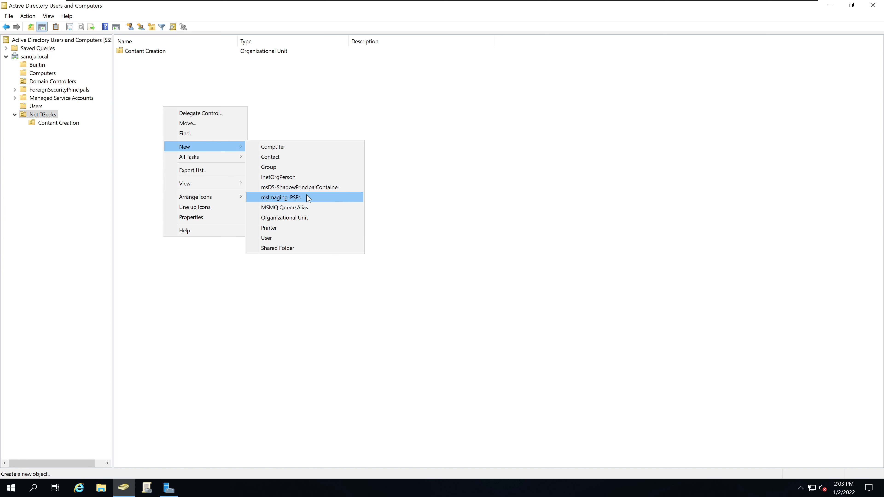
click(300, 222)
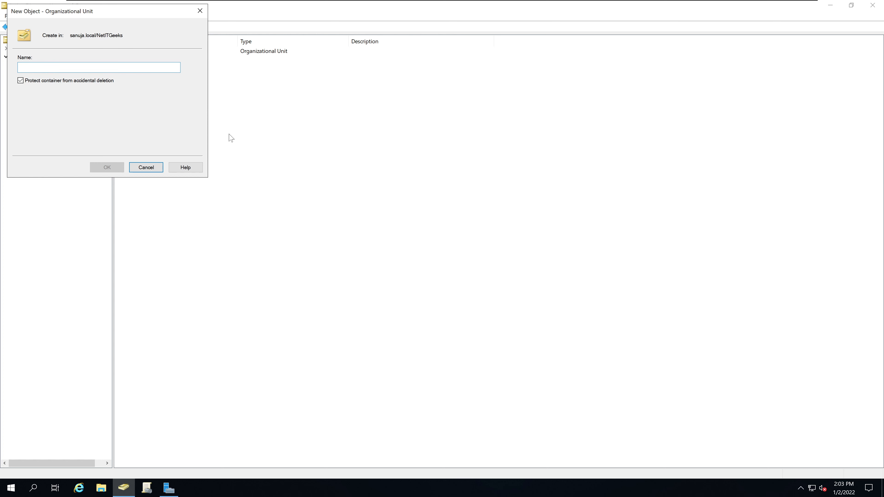
text(Social Media)
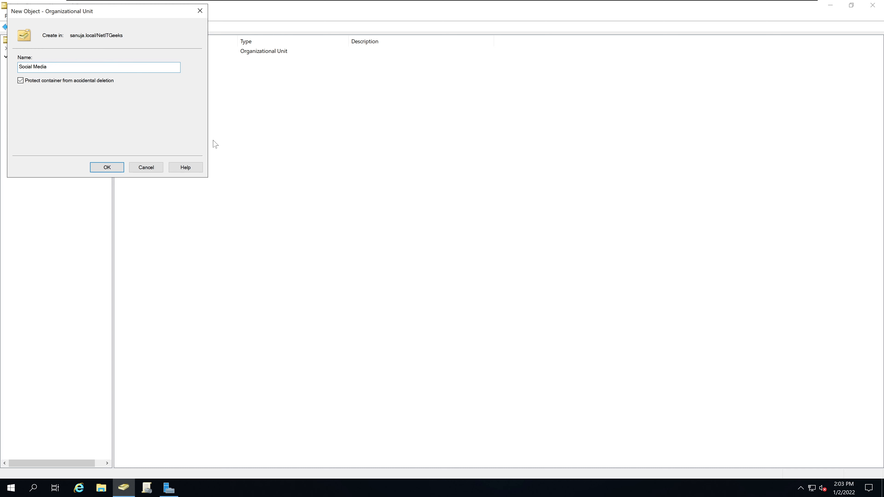
click(106, 167)
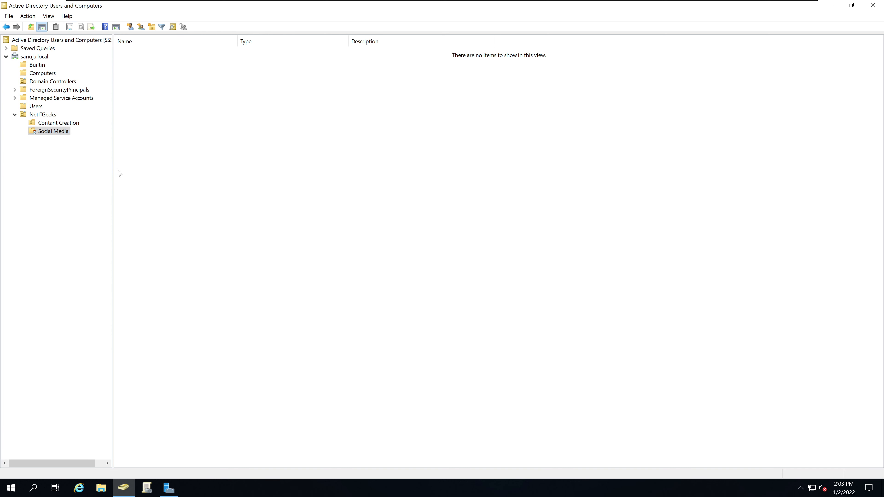
click(53, 115)
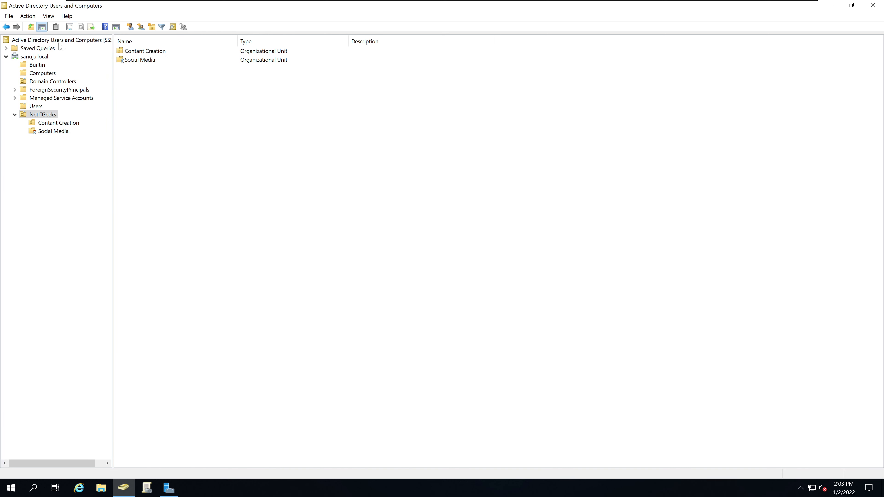
Browse between the domain root, NetITGeeks, and its Contant Creation and Social Media OUs
click(41, 58)
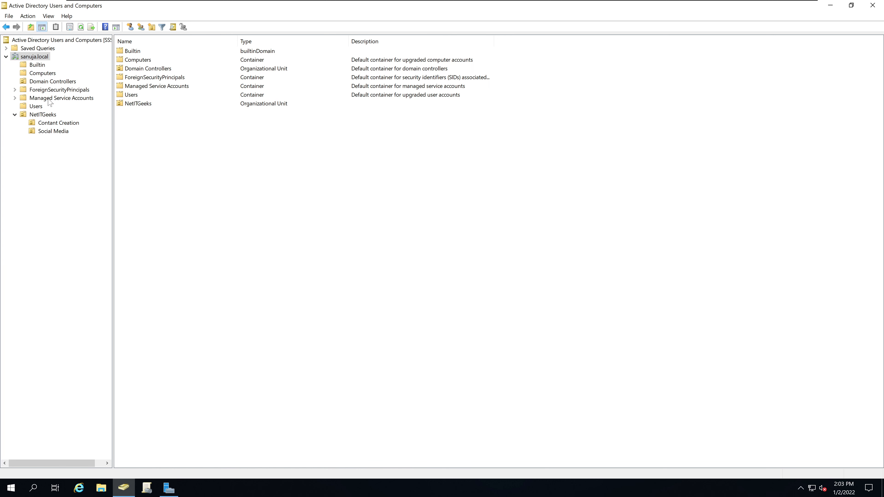
click(53, 114)
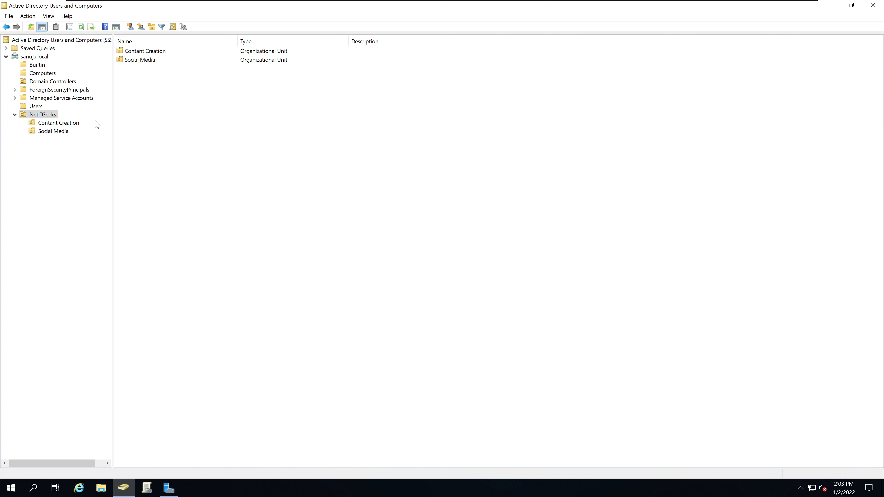
click(69, 124)
click(64, 132)
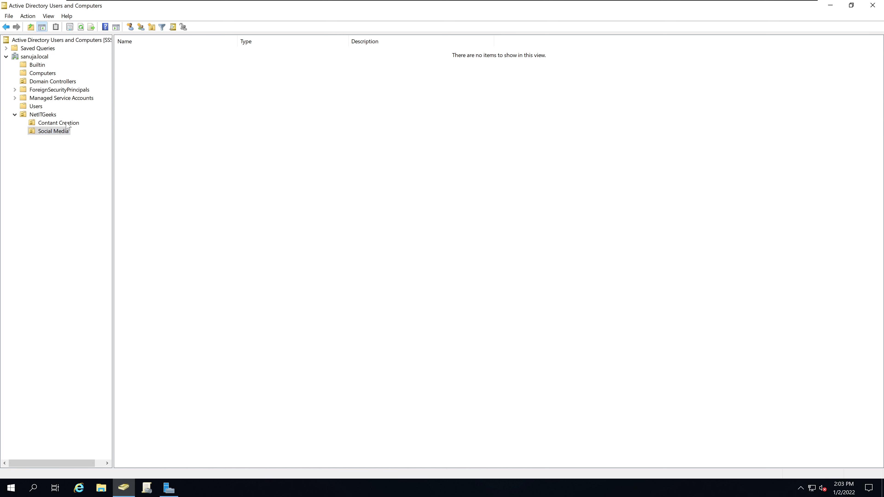
click(66, 123)
click(63, 133)
click(46, 116)
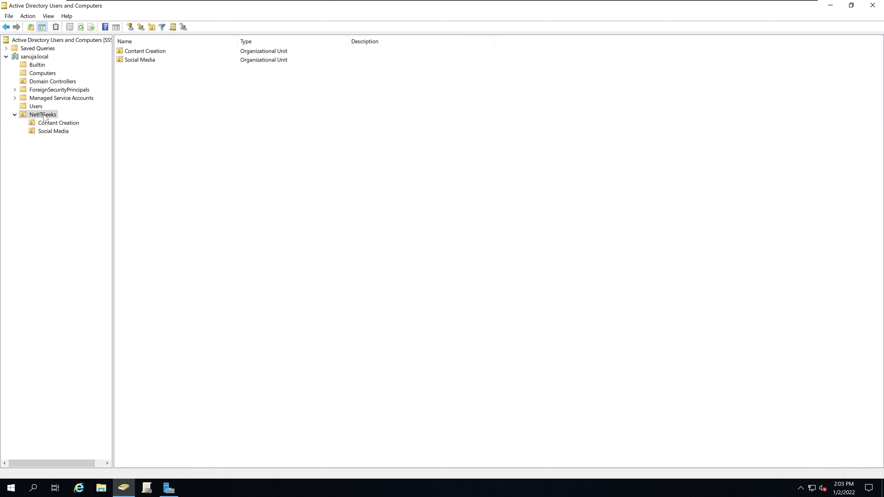
click(45, 57)
click(50, 116)
Switch repeatedly between Contant Creation and Social Media, ending back on NetITGeeks
click(57, 123)
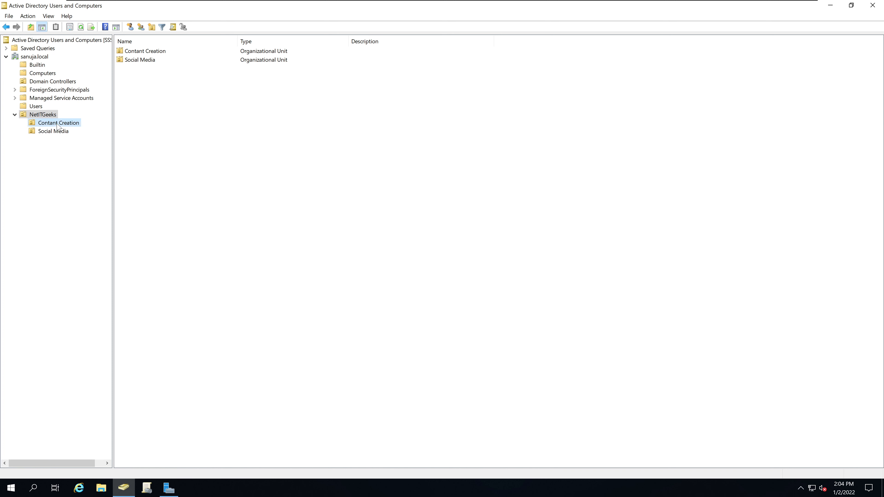
click(58, 124)
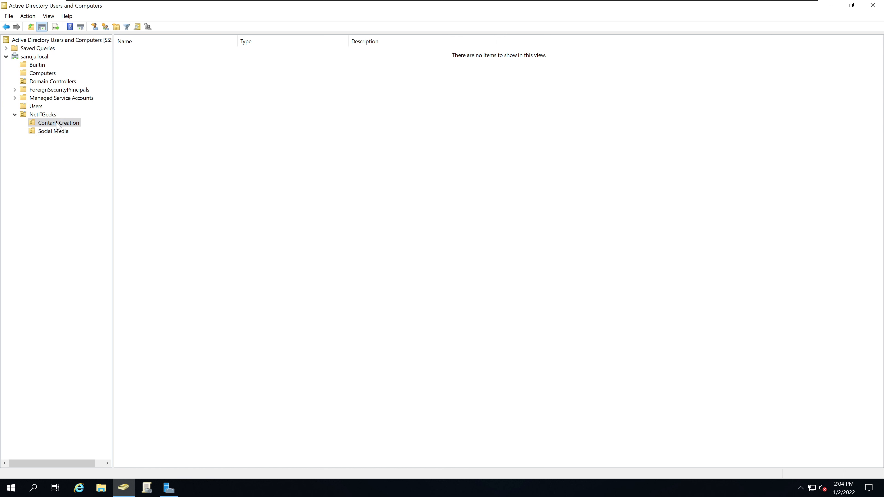
click(55, 132)
click(56, 125)
click(54, 132)
click(58, 124)
click(55, 132)
click(56, 124)
click(49, 115)
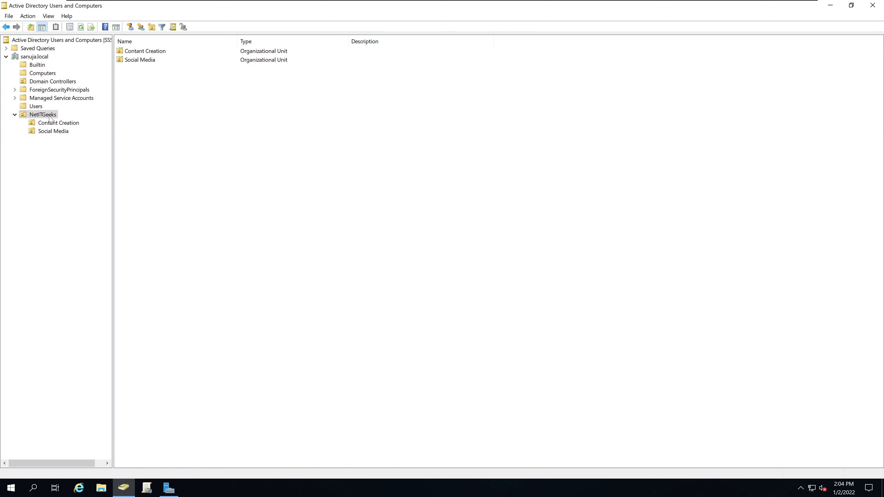
Select Contant Creation, keep its name unchanged, and focus its empty contents pane
click(55, 124)
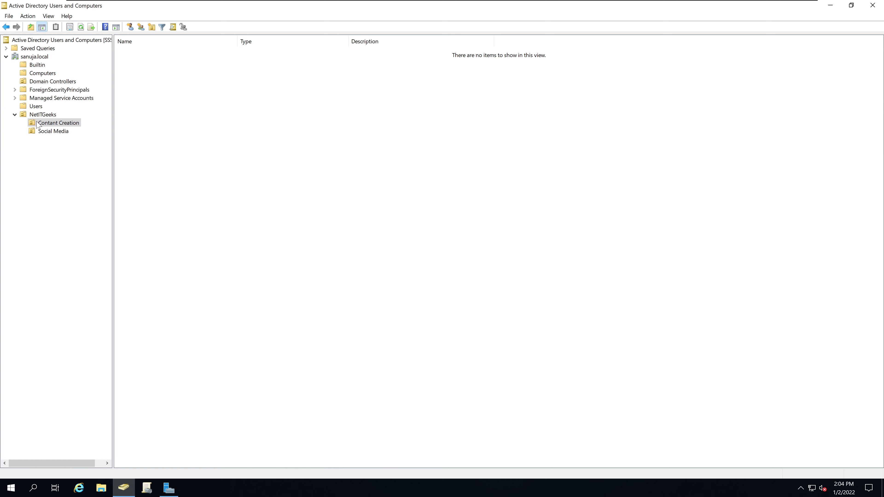
click(52, 125)
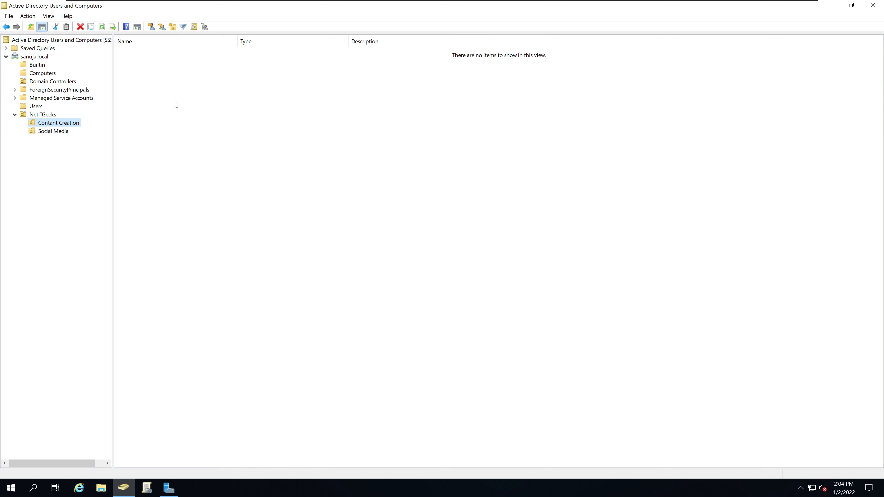
click(59, 125)
click(88, 126)
click(230, 110)
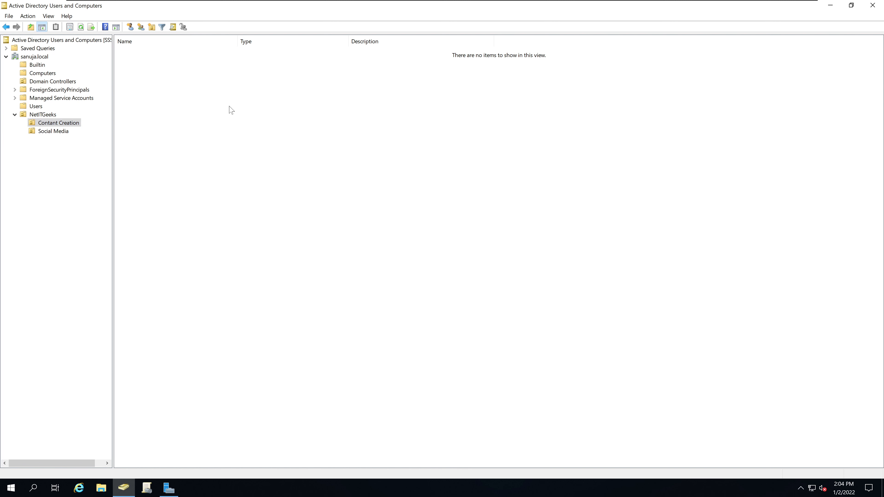
Open the New Object – Group dialog in Contant Creation and check its destination path
right_click(230, 109)
mouse_move(262, 149)
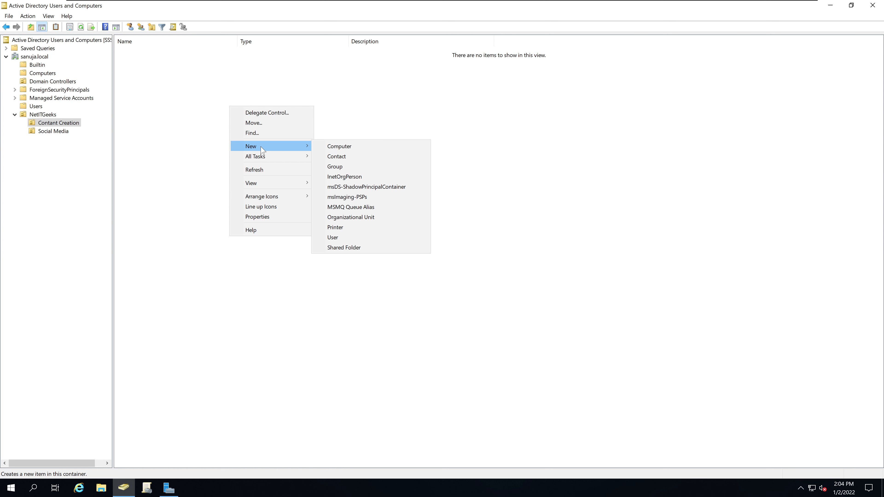
click(335, 167)
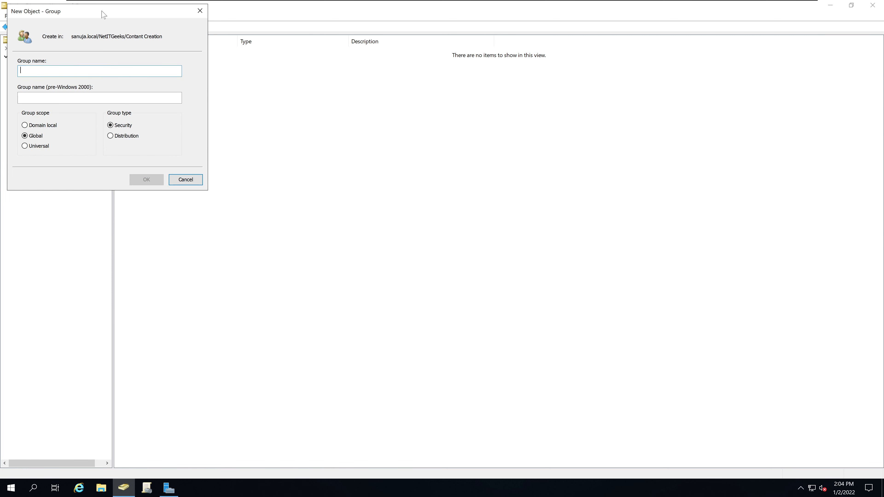
drag(103, 14, 250, 94)
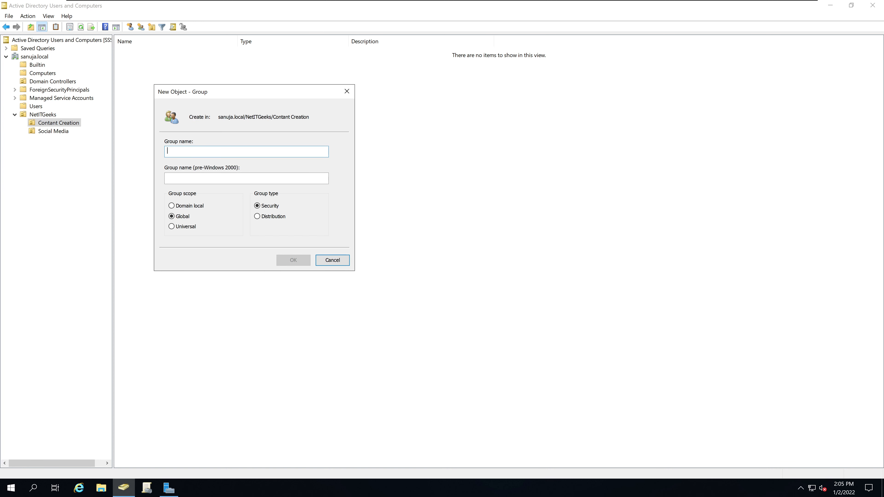
drag(219, 117, 279, 117)
click(278, 117)
drag(272, 117, 309, 117)
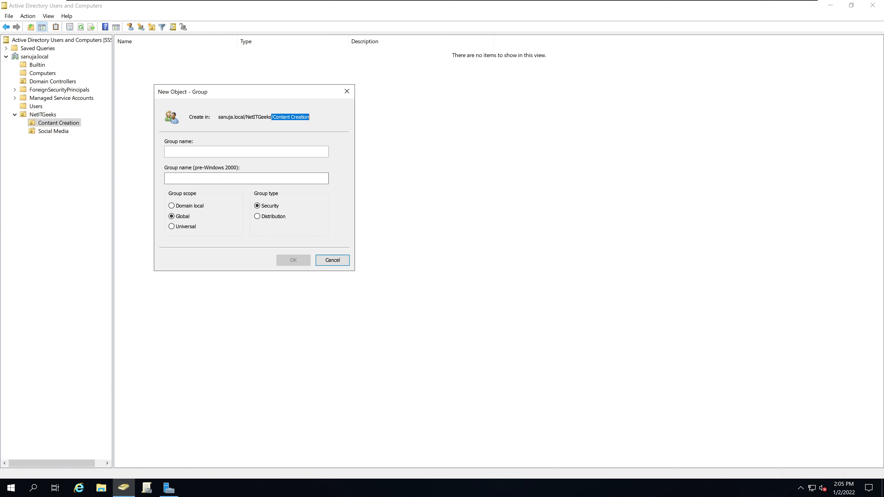
Name the group Managers, keeping Global Security scope and type, and create it
click(228, 151)
text(Managers)
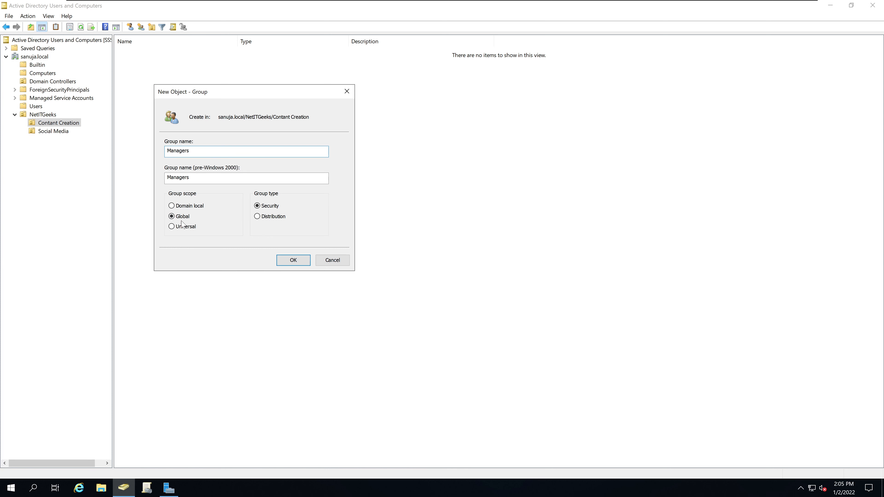
click(294, 260)
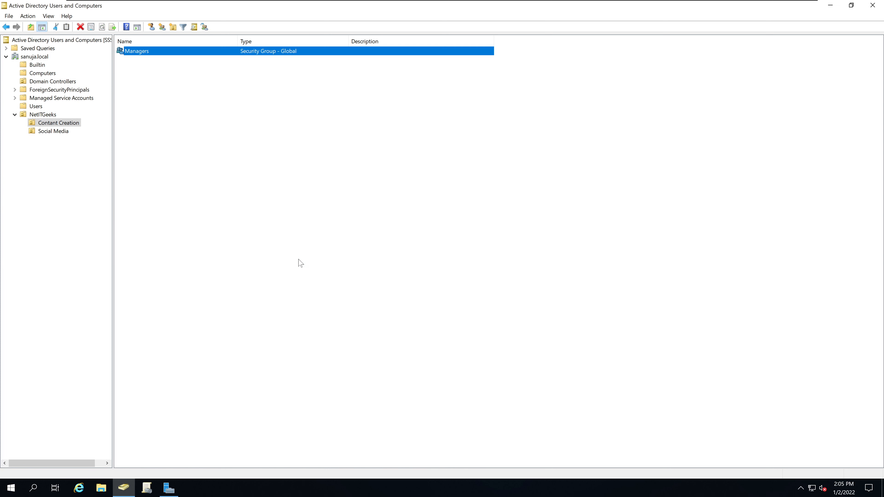
click(188, 140)
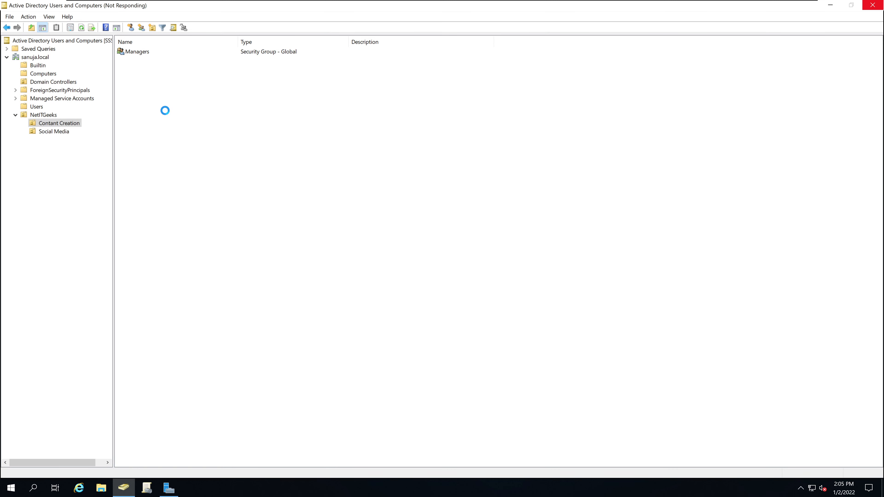
Create a new group named Employees in the Contant Creation OU
right_click(165, 110)
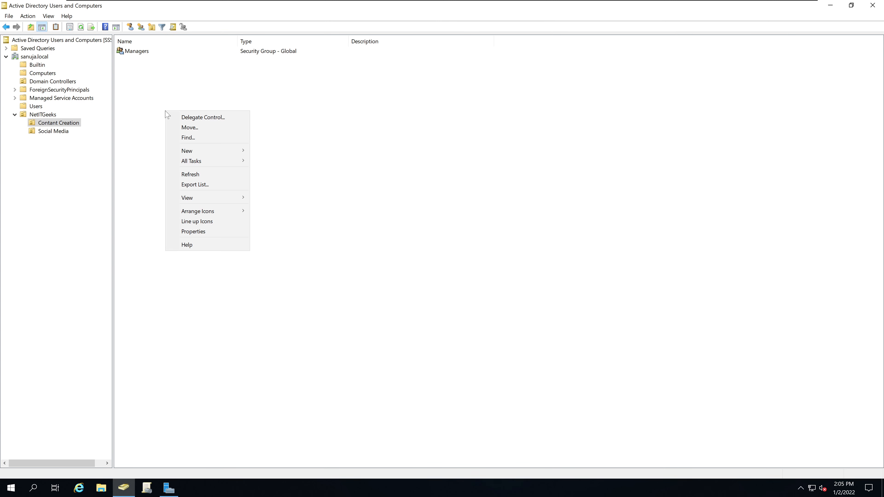
mouse_move(212, 151)
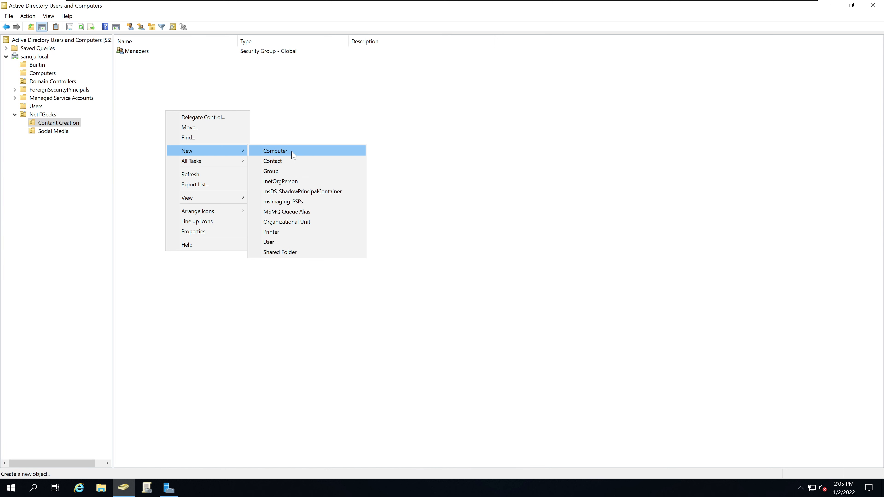
click(289, 173)
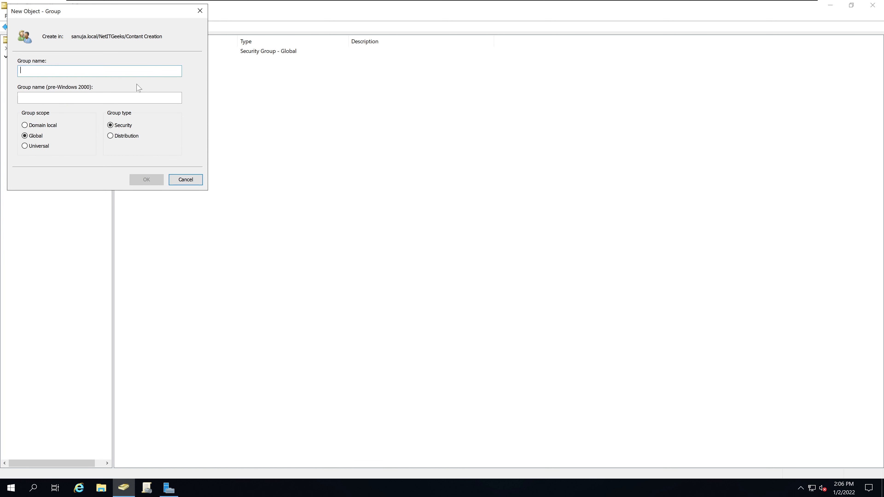
text(Employee)
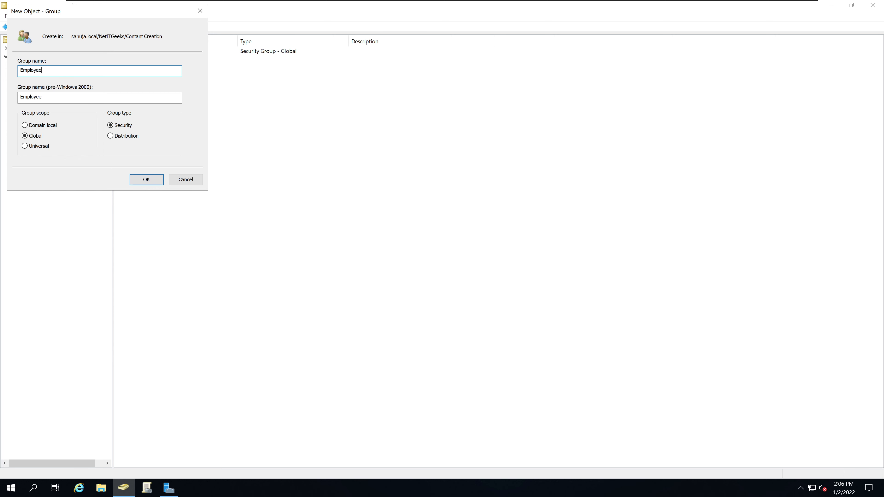
text(s)
click(148, 179)
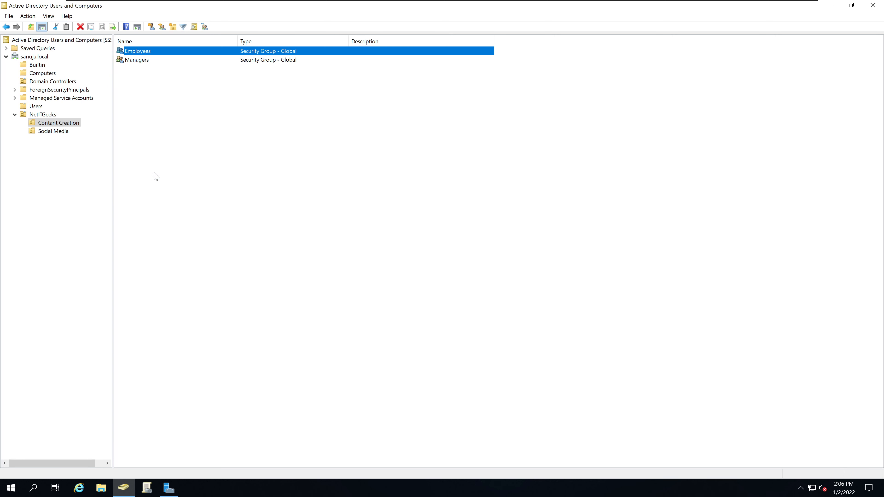
Browse back to Contant Creation's contents and open the Managers group's properties
click(203, 79)
click(204, 52)
click(200, 61)
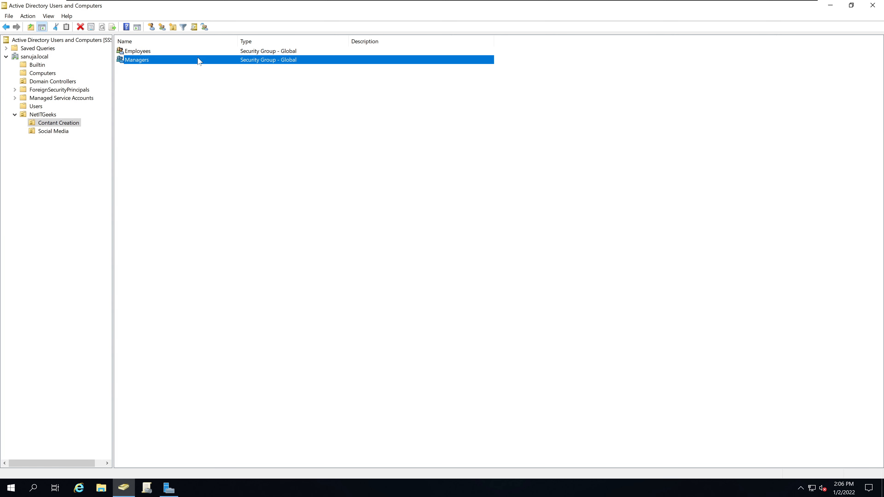
click(53, 115)
click(57, 124)
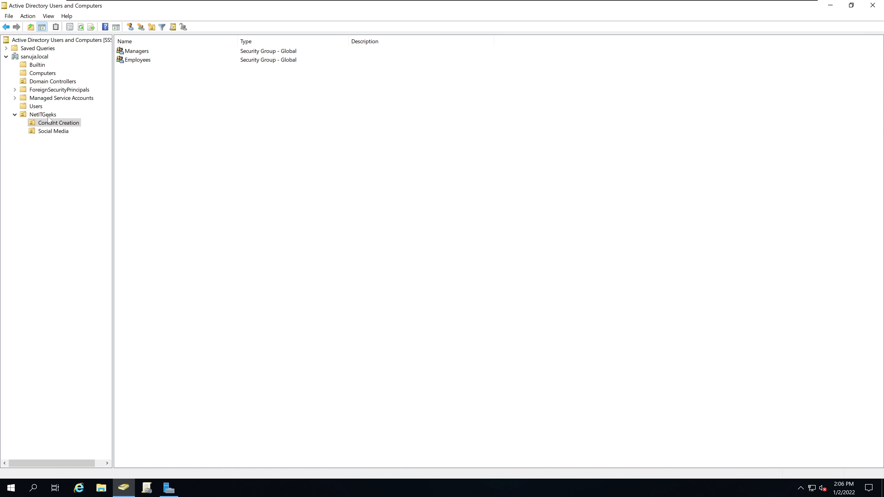
click(146, 54)
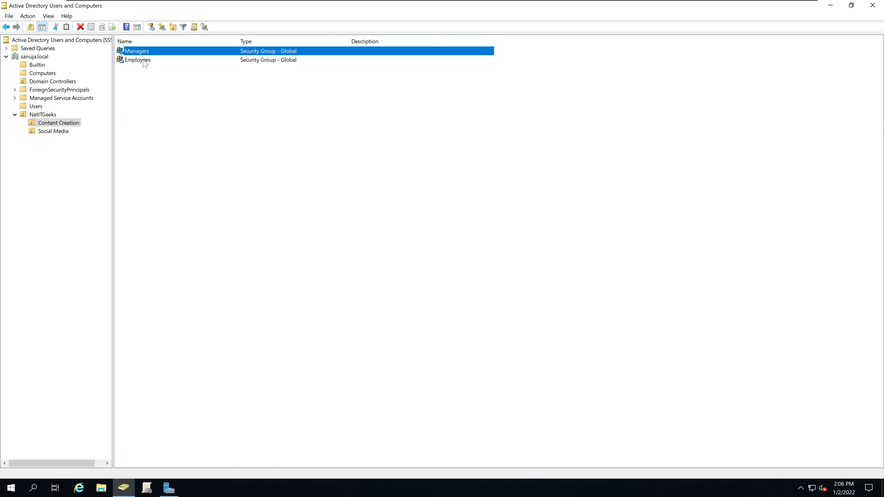
click(145, 62)
double_click(137, 51)
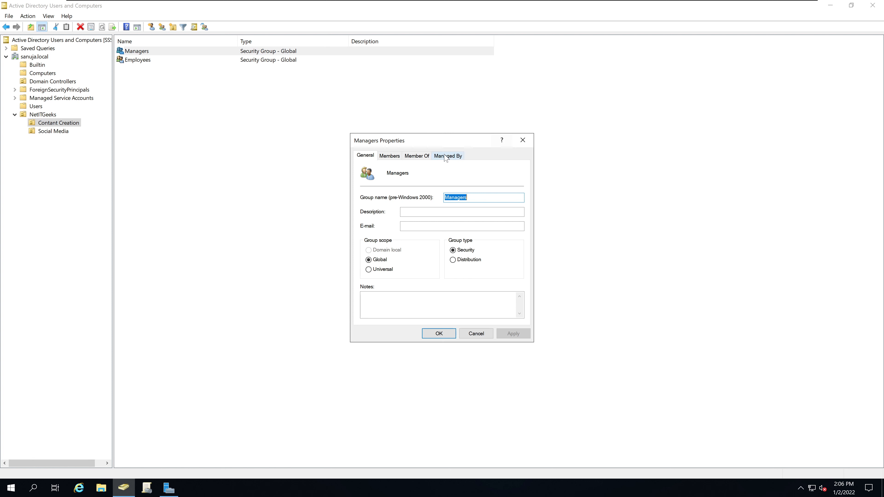
click(392, 158)
click(406, 157)
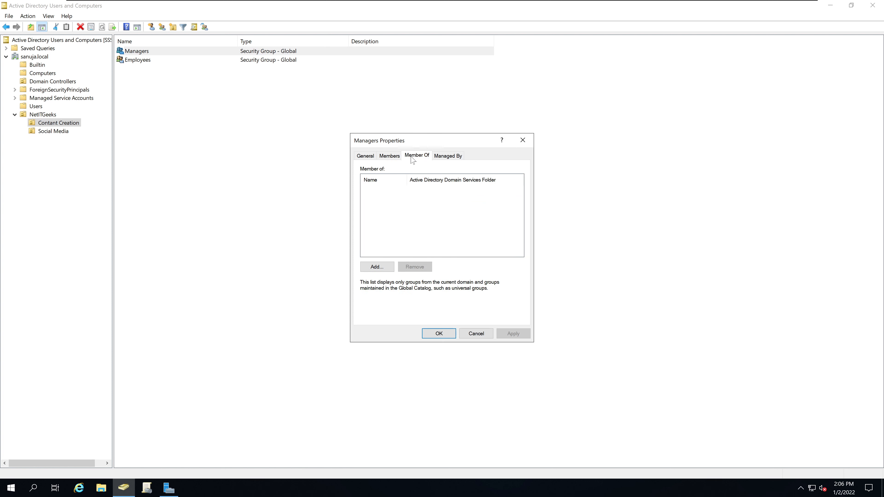
click(446, 157)
click(416, 157)
click(368, 157)
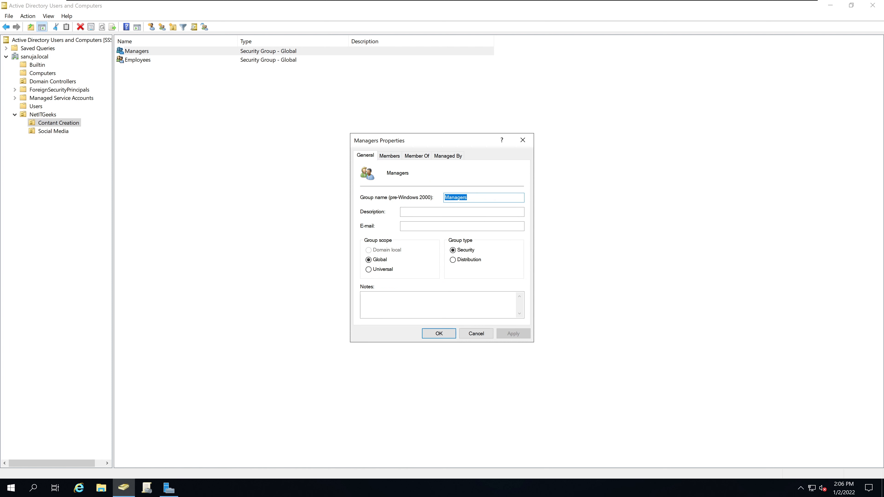
click(388, 157)
click(411, 157)
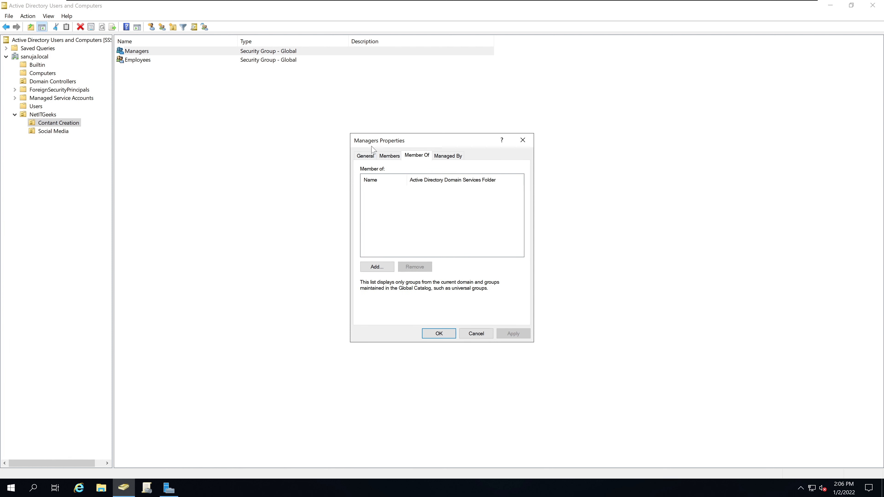
click(366, 157)
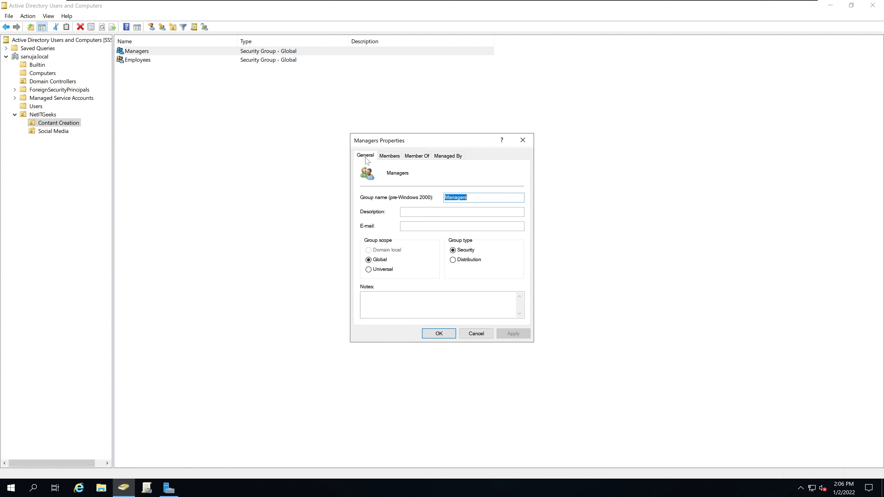
click(523, 140)
Select the Contant Creation OU and begin a new user object there
click(263, 119)
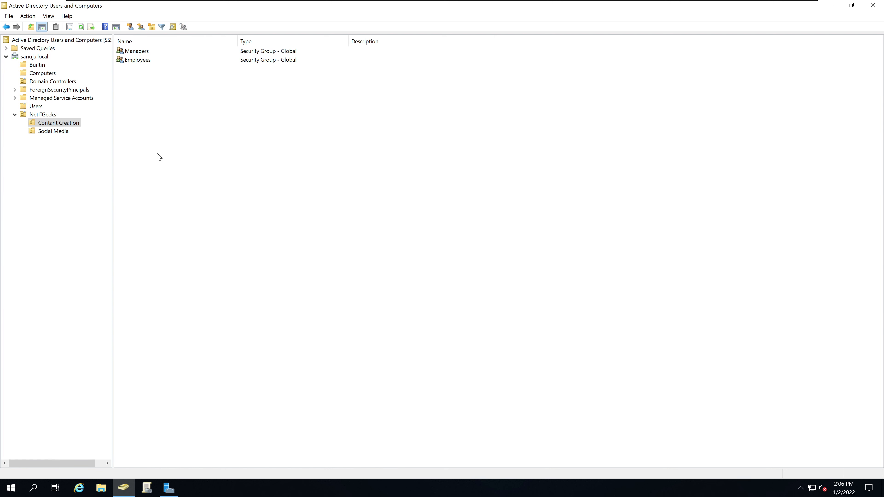
click(69, 122)
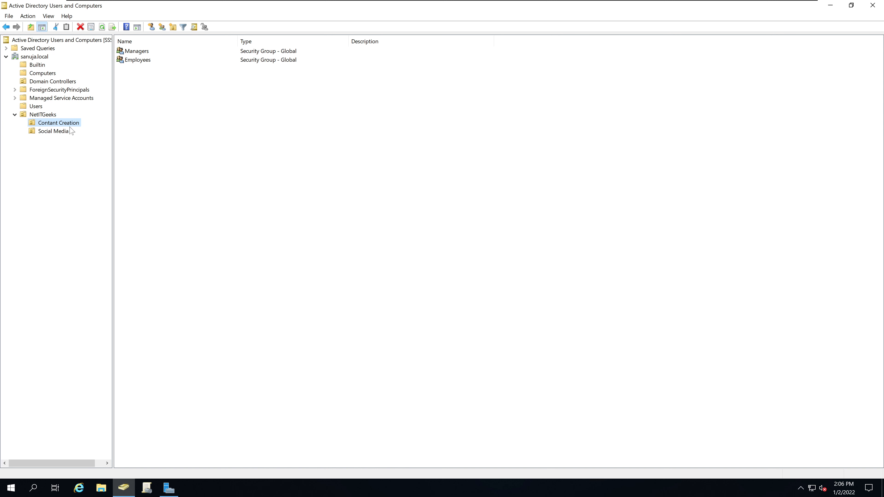
click(152, 149)
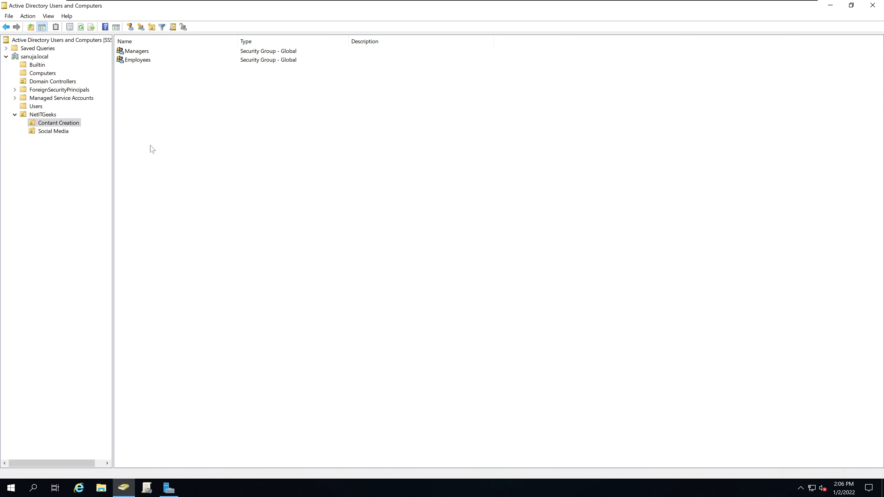
right_click(155, 140)
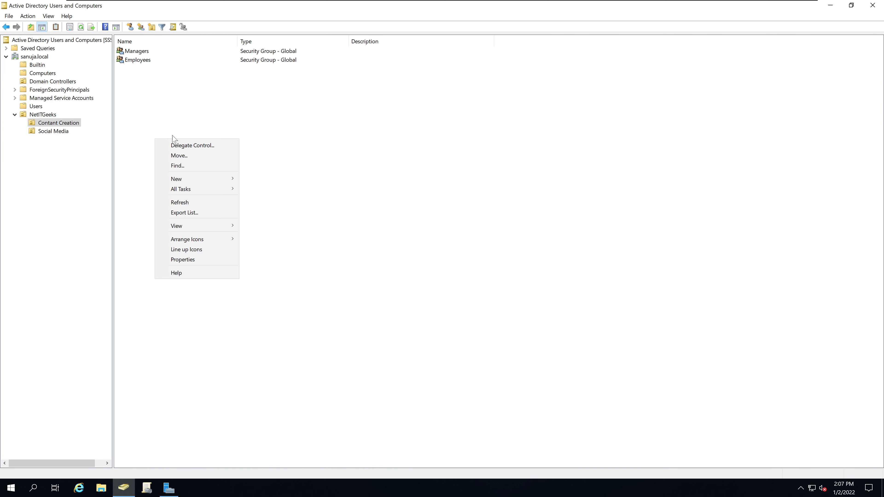
mouse_move(205, 178)
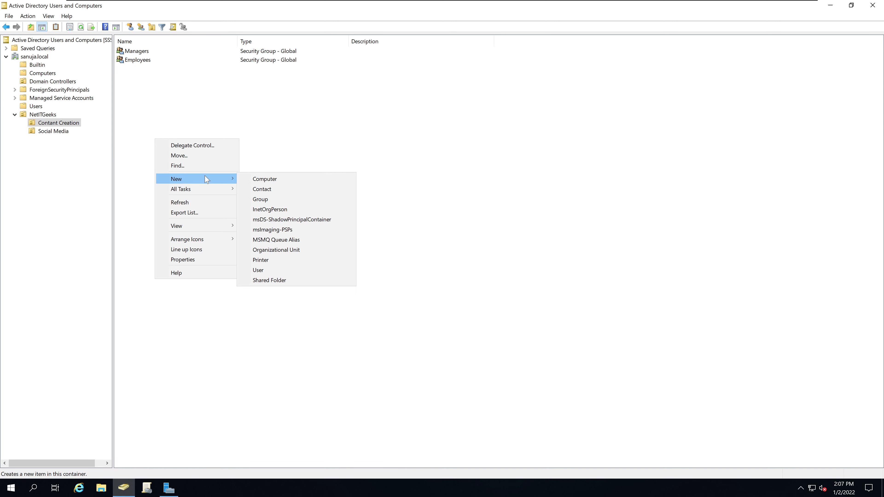
click(276, 271)
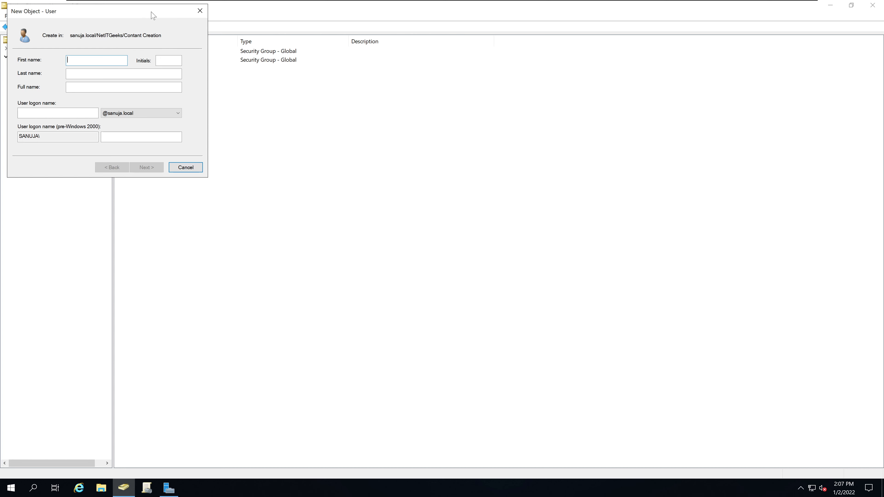
Enter the user's first name Manager, initial A., and logon name Manager A
drag(152, 14, 304, 135)
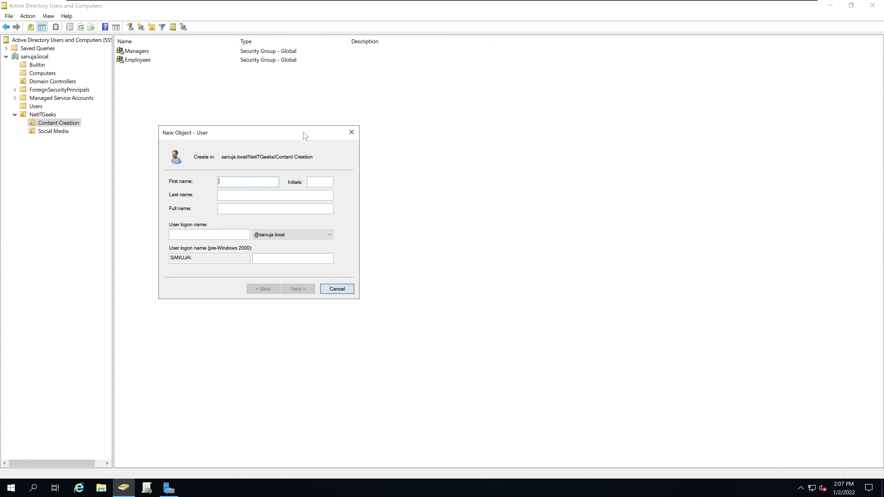
text(Manager)
key(Tab)
key(Tab)
key(Tab)
text(m)
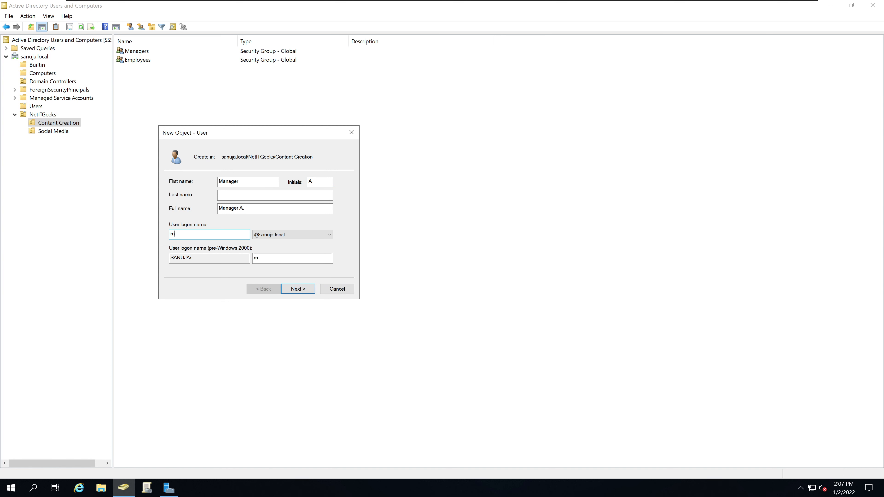
key(shift+Tab)
key(ctrl+c)
key(Tab)
key(ctrl+v)
Set the account password, turn off must-change at next logon, make it never expire, and finish
click(300, 292)
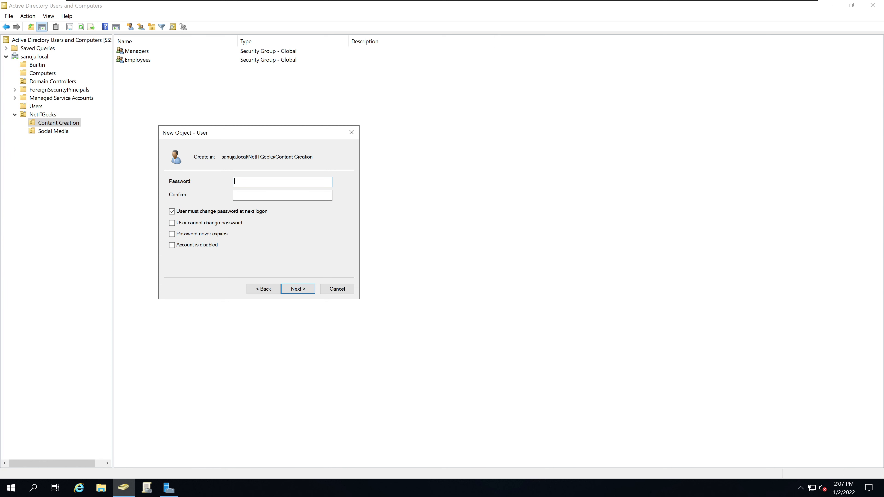
text(Passw0rd12)
key(Tab)
key(BackSpace)
key(BackSpace)
key(BackSpace)
key(BackSpace)
key(BackSpace)
key(BackSpace)
key(BackSpace)
key(BackSpace)
key(BackSpace)
text(Passw0rd12)
click(237, 213)
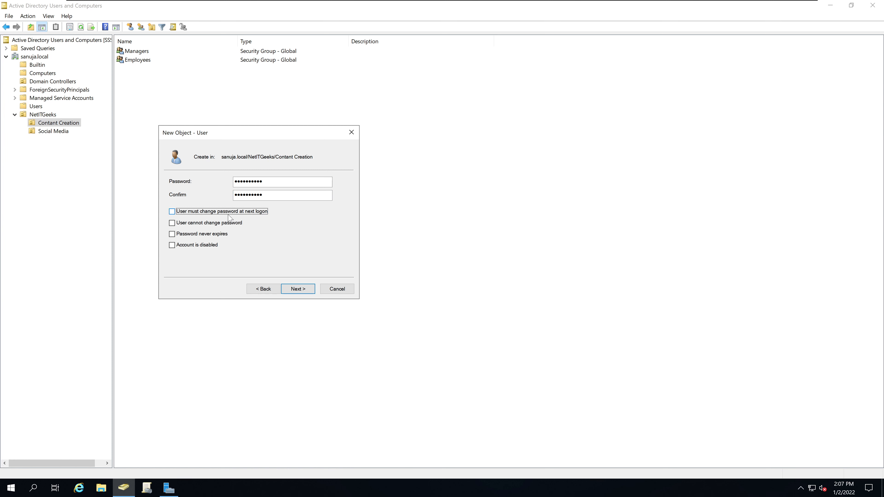
click(201, 234)
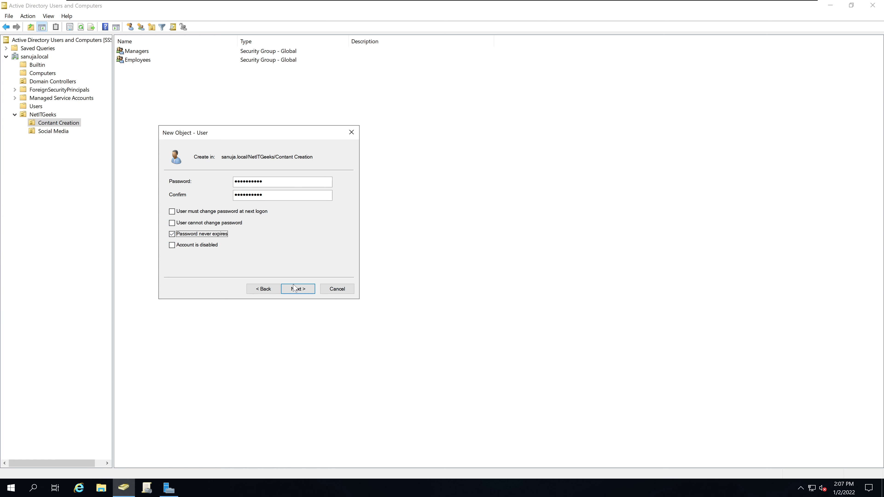
click(299, 290)
click(298, 289)
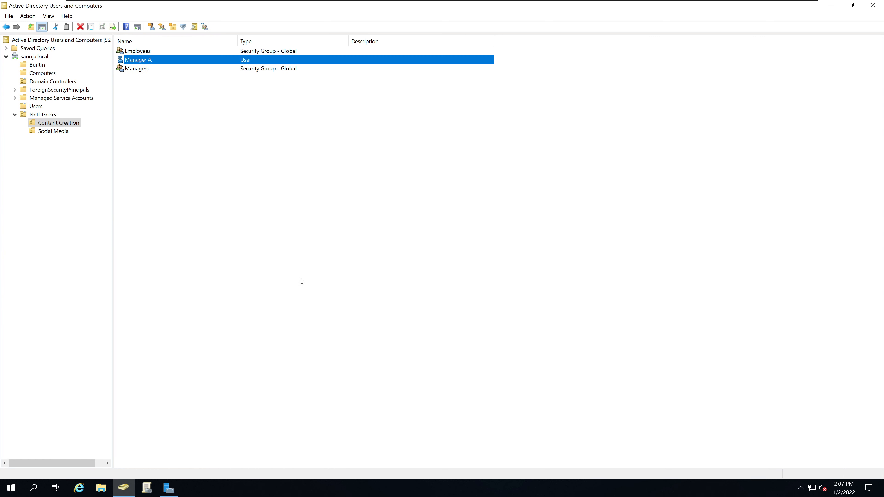
click(209, 105)
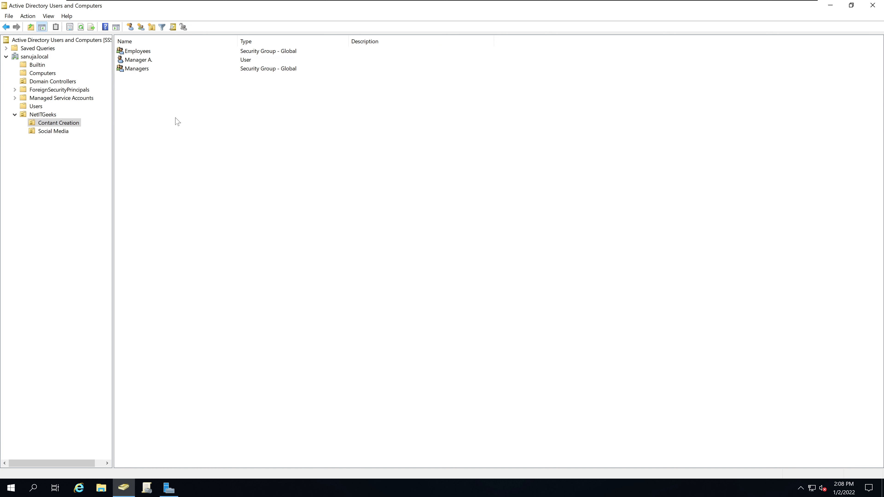
Start a new user in Content Creation with first name Manager and logon name ManagerB
right_click(159, 109)
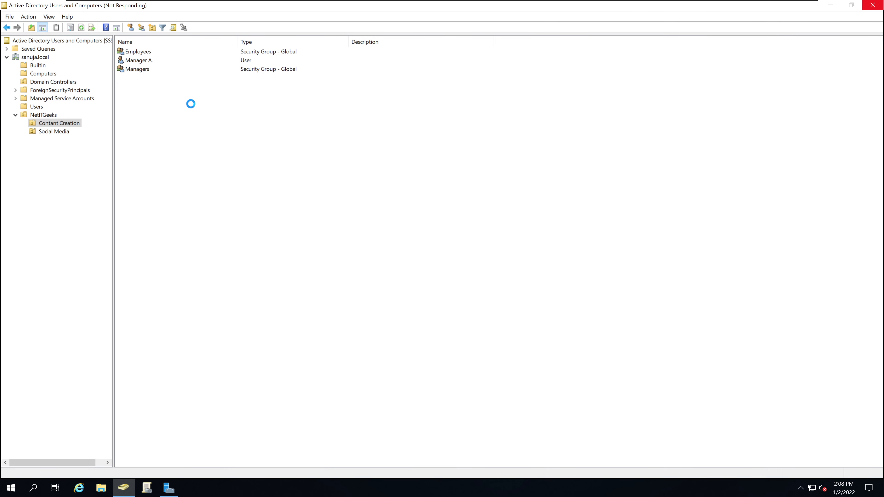
mouse_move(194, 149)
click(275, 241)
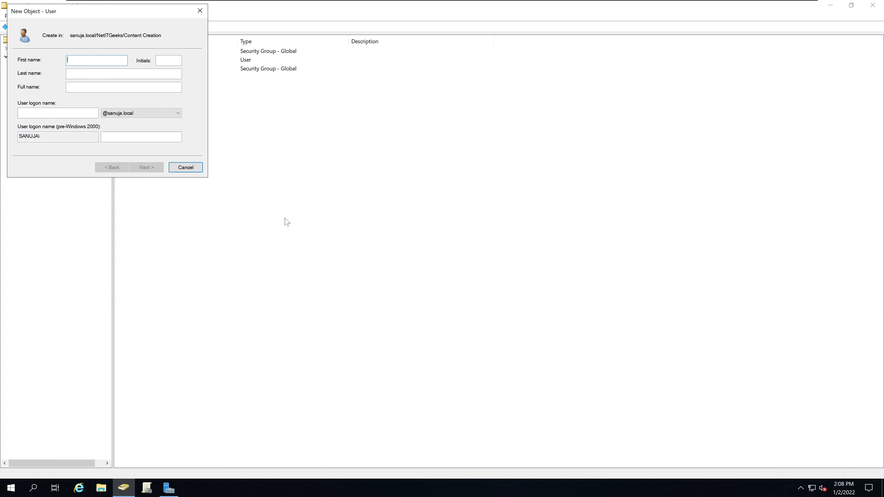
text(Manager)
key(Tab)
key(Tab)
key(Tab)
key(Tab)
text(ManagerB)
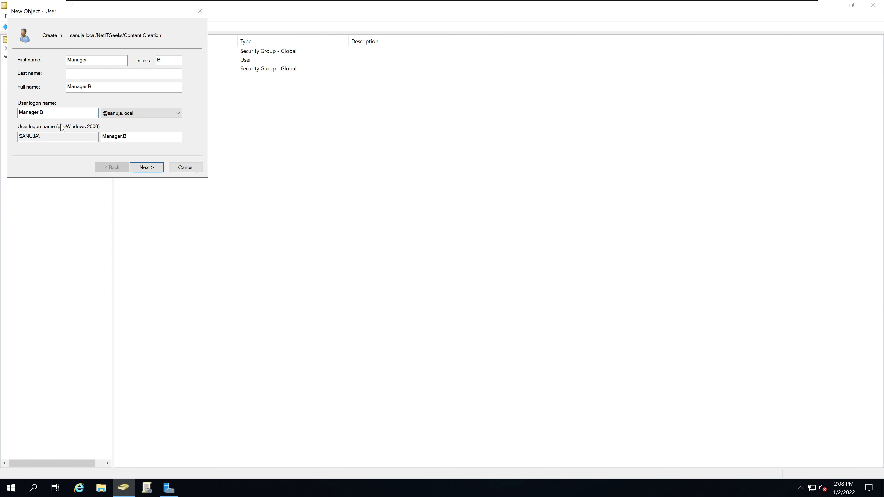
key(Return)
Give Manager B. a never-expiring password and finish creating the account
click(64, 114)
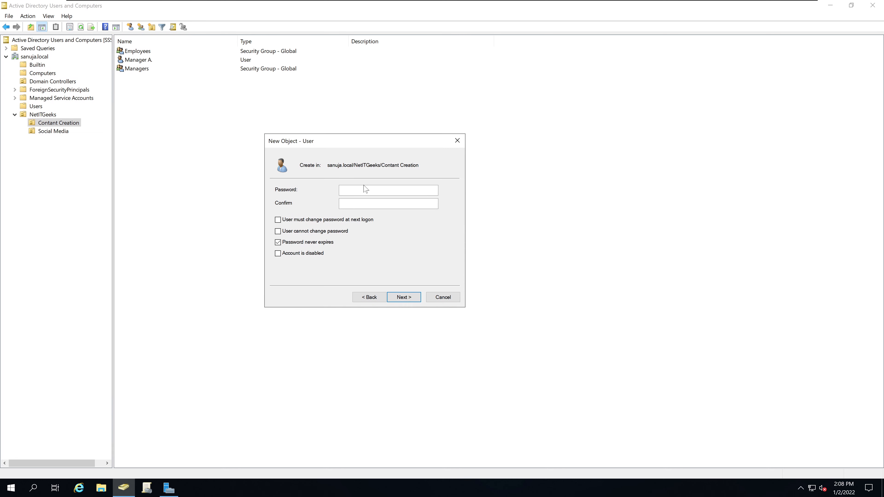
text(••••••••••)
key(Tab)
text(••••)
click(404, 298)
click(404, 297)
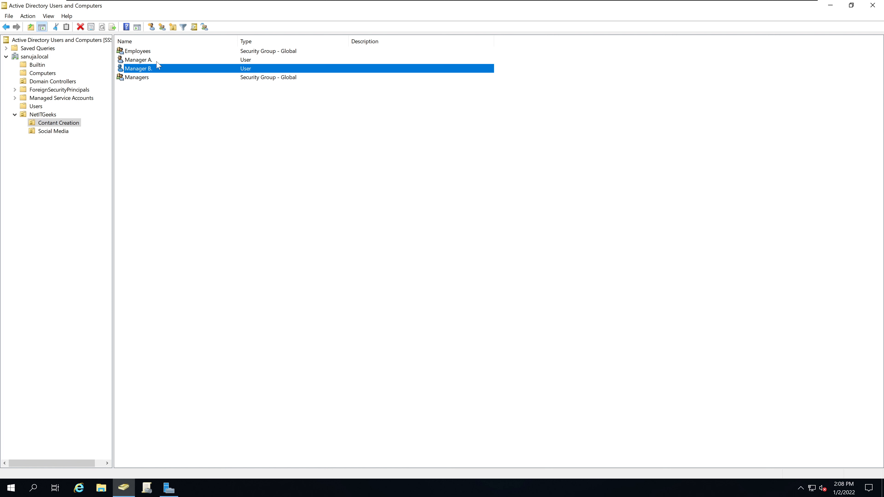
click(164, 128)
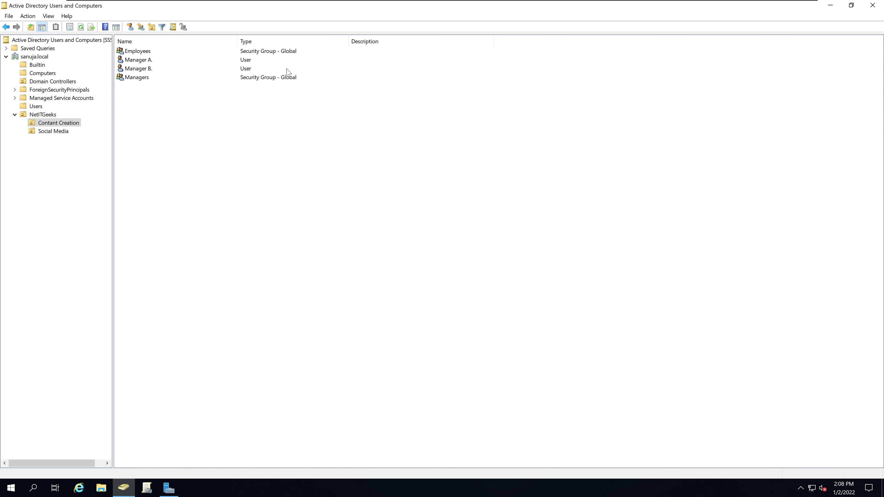
click(138, 60)
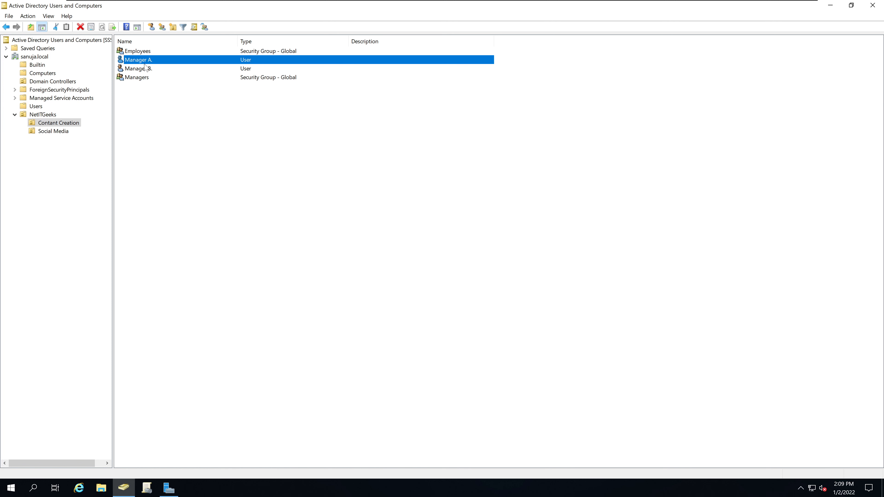
Add Manager A. to the Managers group and acknowledge the success message
right_click(145, 63)
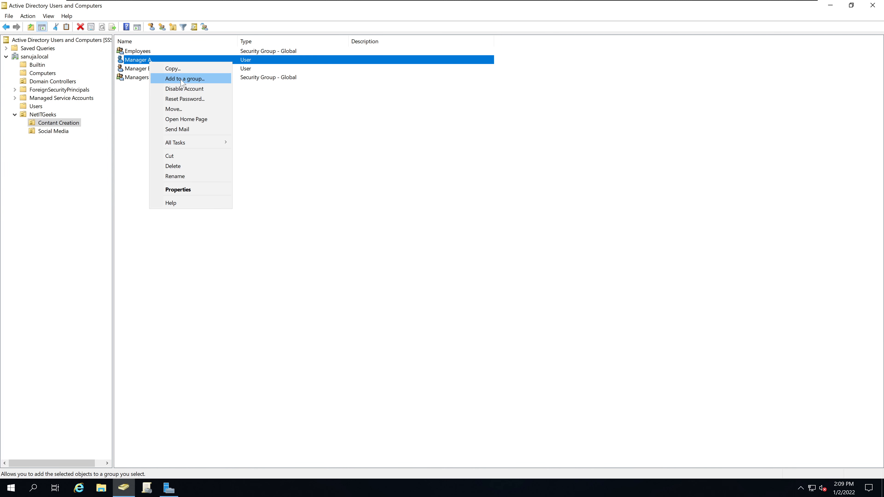
click(190, 80)
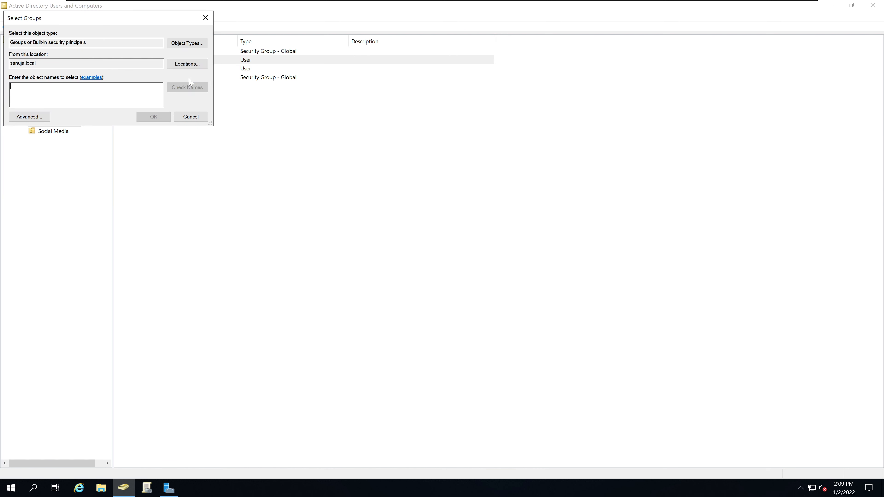
drag(149, 23, 337, 134)
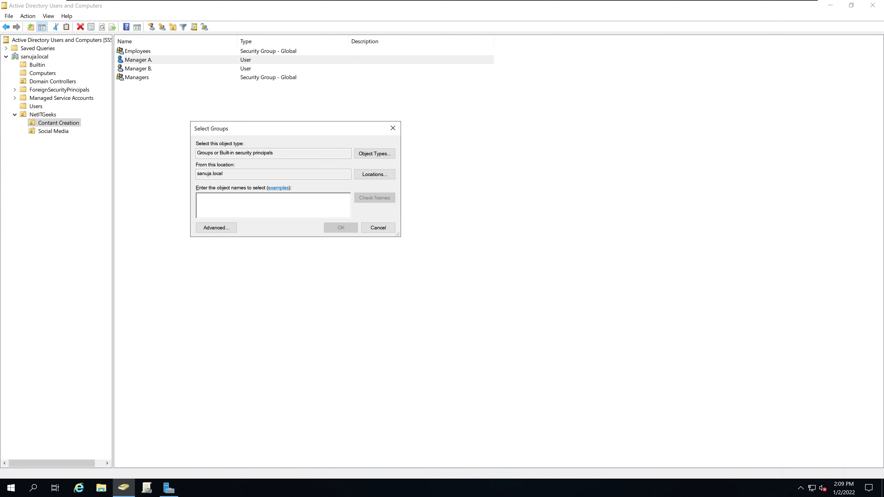
text(Man)
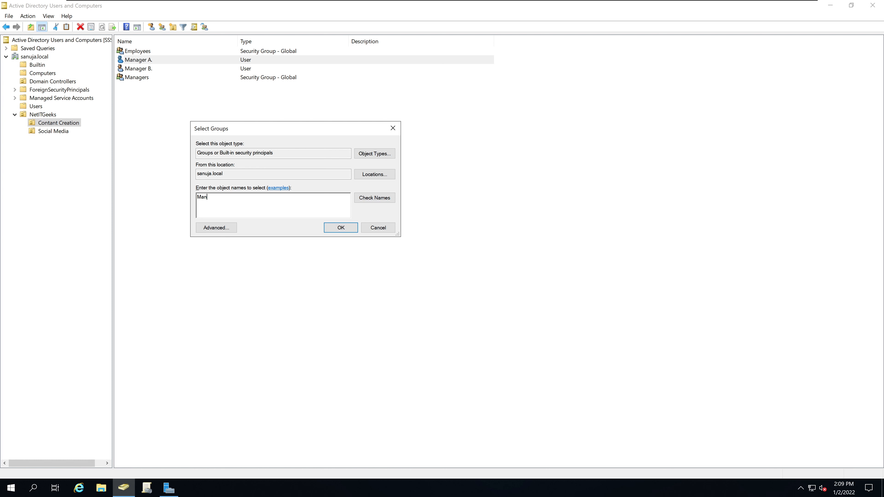
text(agers)
click(341, 228)
click(498, 318)
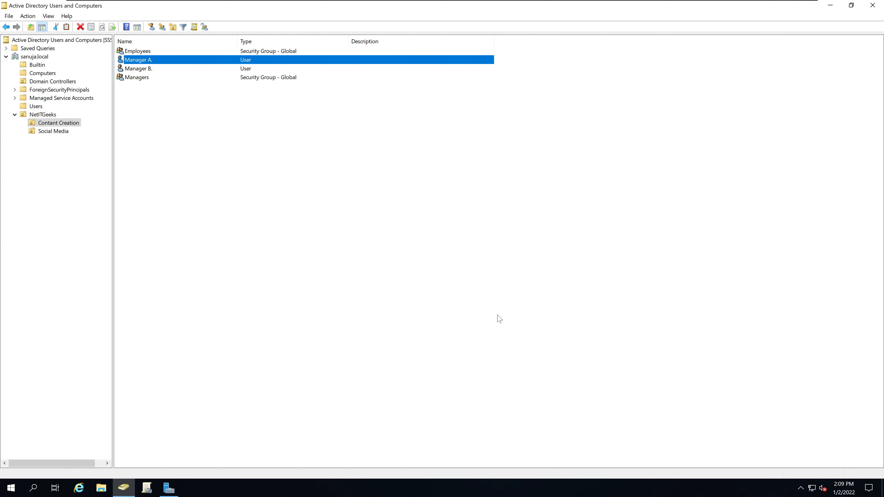
Add Manager B. to the Managers group and acknowledge the success message
click(145, 70)
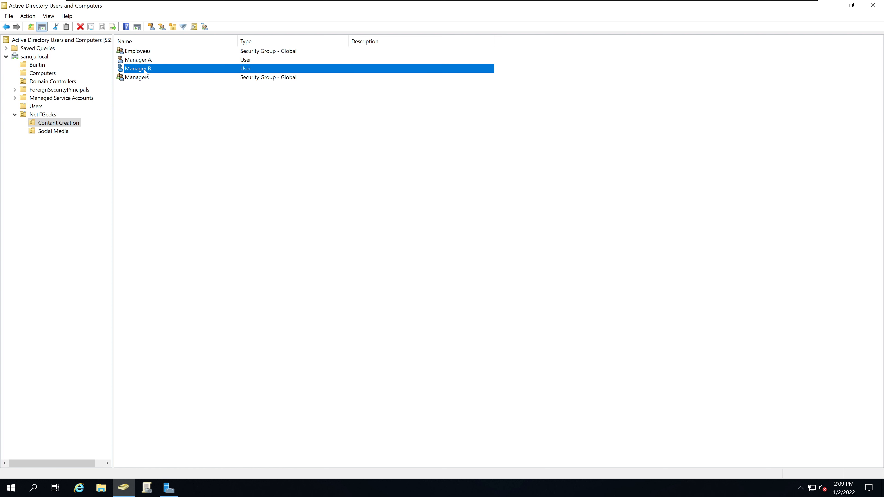
right_click(145, 72)
click(164, 87)
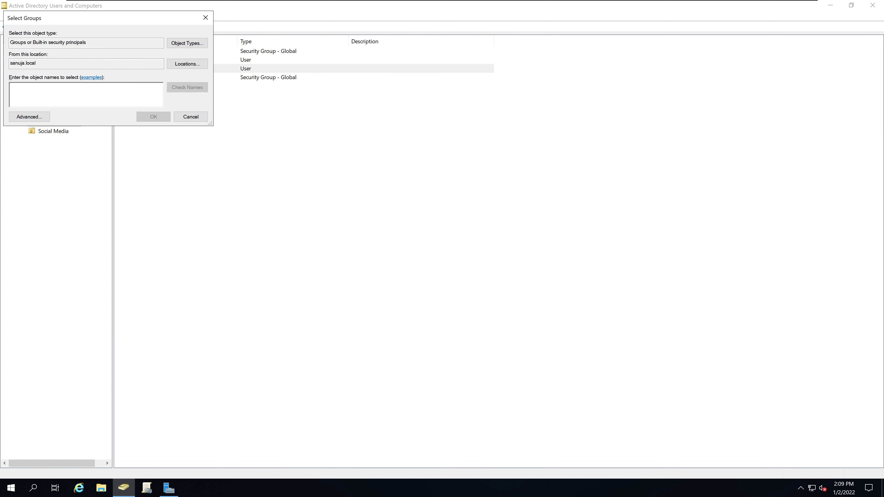
text(Man)
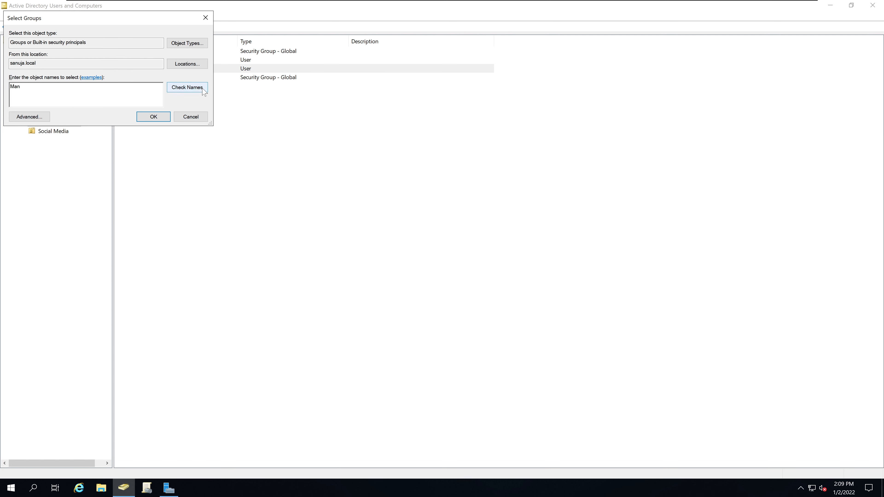
text(agers)
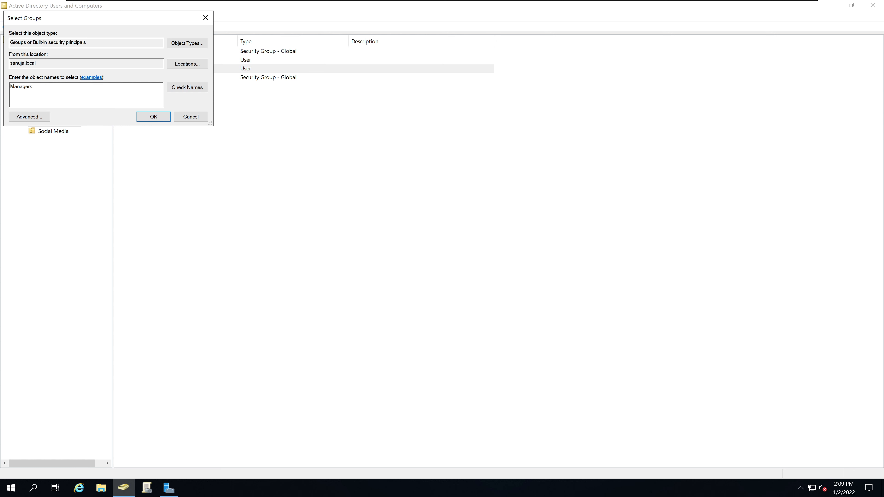
click(151, 118)
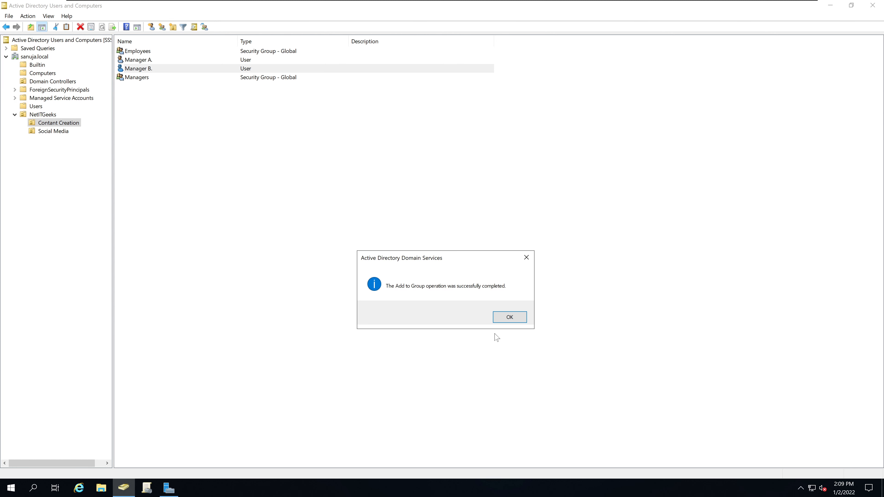
click(514, 317)
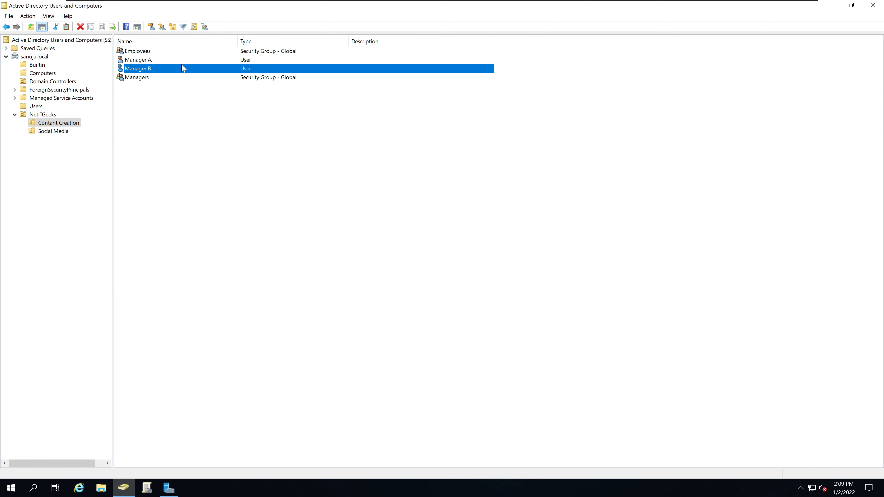
click(144, 60)
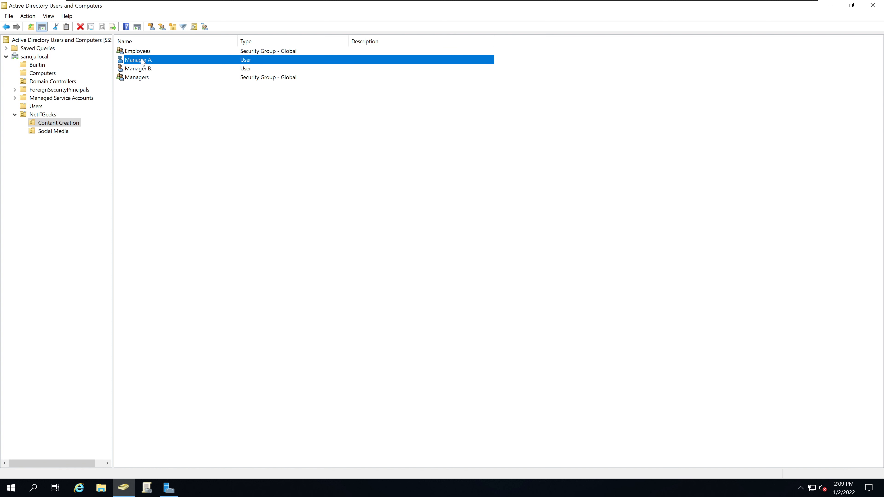
double_click(138, 77)
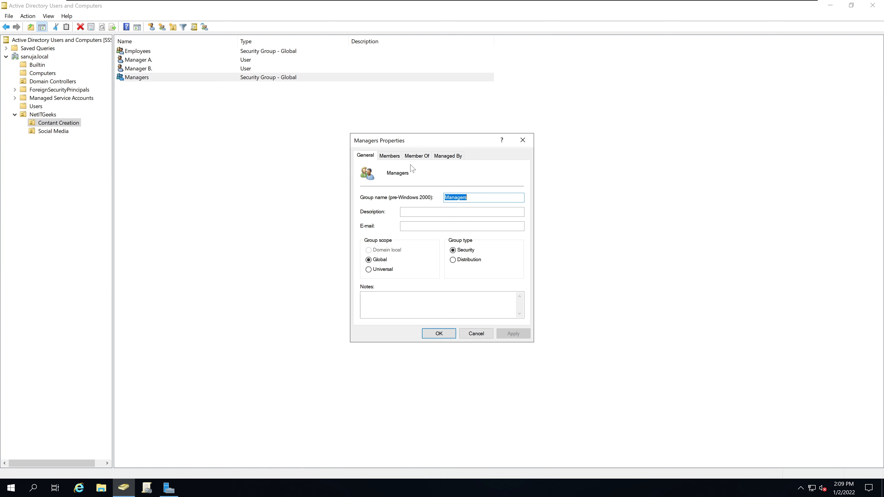
click(393, 157)
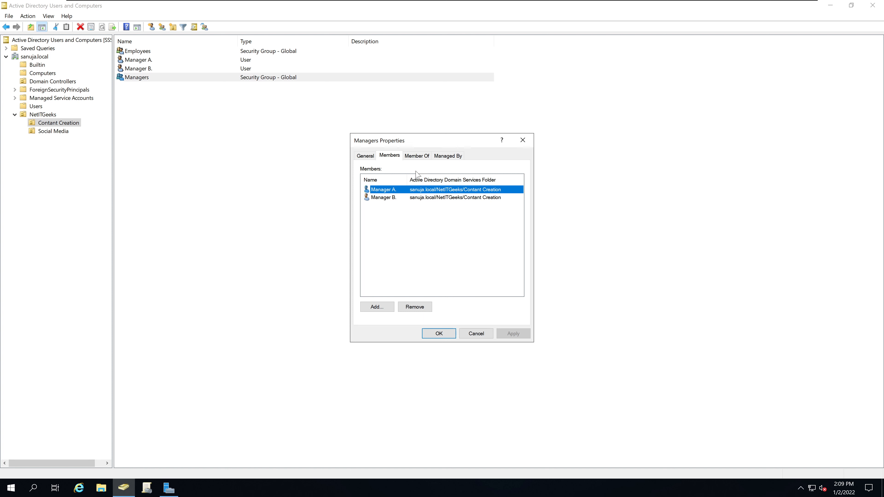
click(392, 198)
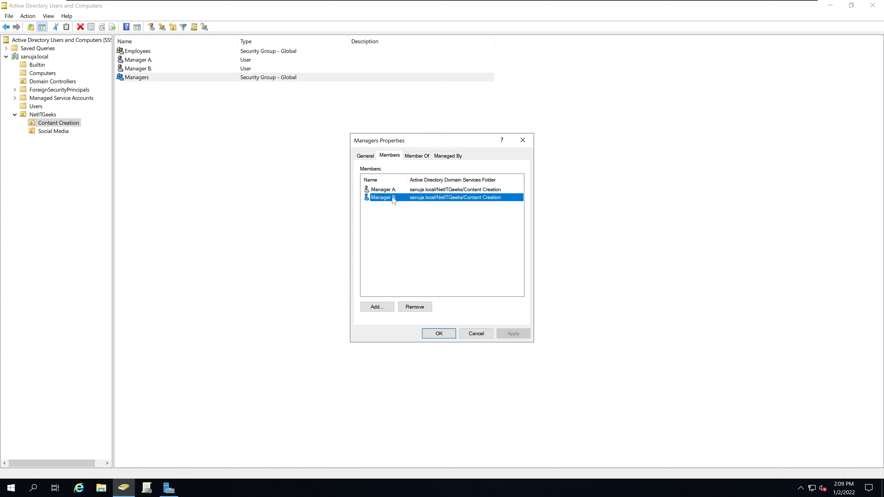
click(392, 191)
click(391, 199)
click(425, 190)
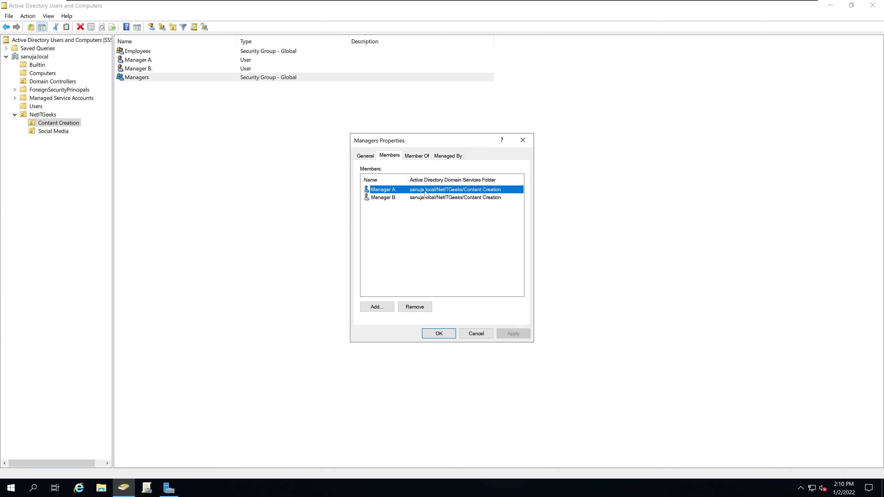
click(423, 197)
click(426, 190)
click(523, 140)
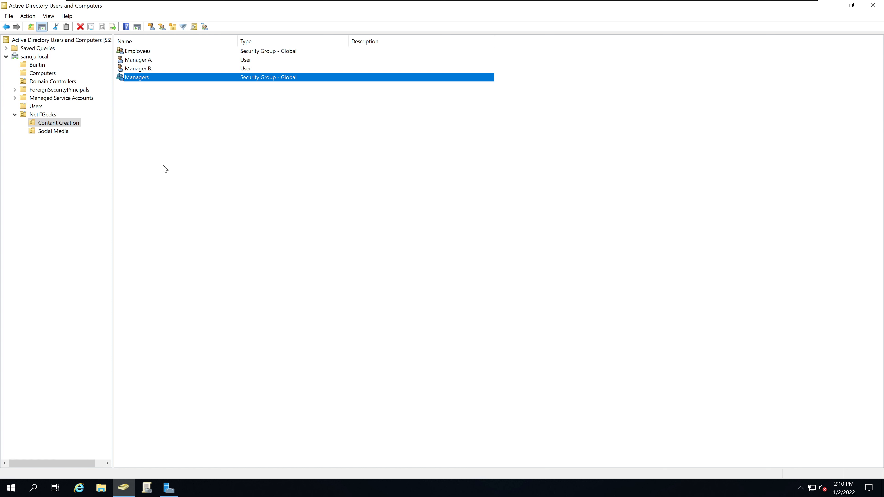
Start a new user in Content Creation: first name Employee, initial B, logon name 'Employee B'
right_click(184, 169)
mouse_move(208, 206)
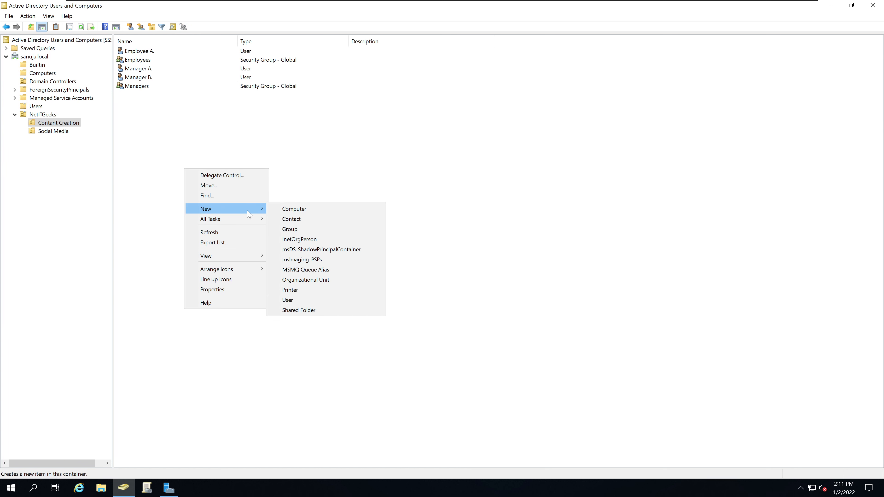
click(278, 292)
text(Employee)
key(Tab)
text(B)
key(Tab)
key(Tab)
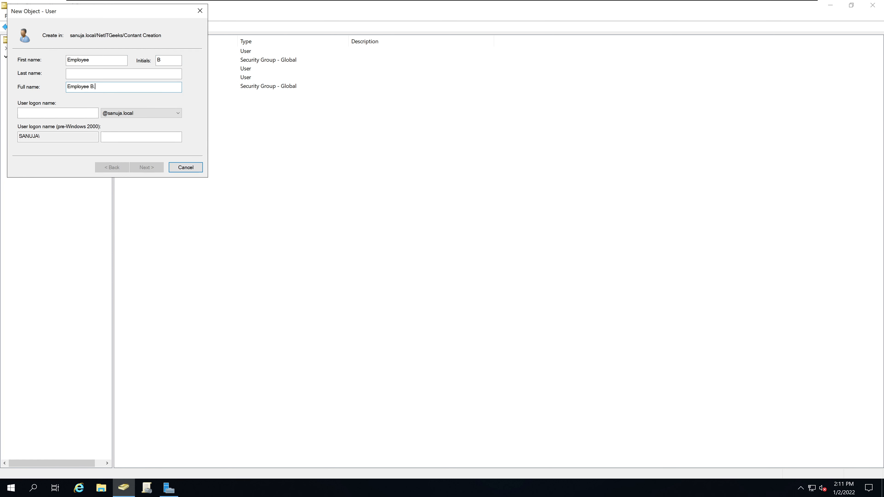
key(Tab)
text(Employee B)
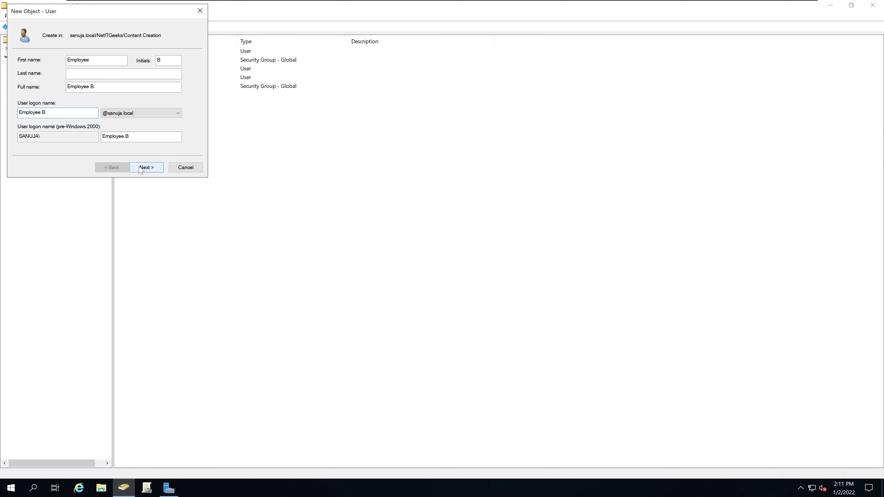
key(Return)
Set a never-expiring password with no forced change at next logon, and finish the account
click(64, 91)
click(85, 102)
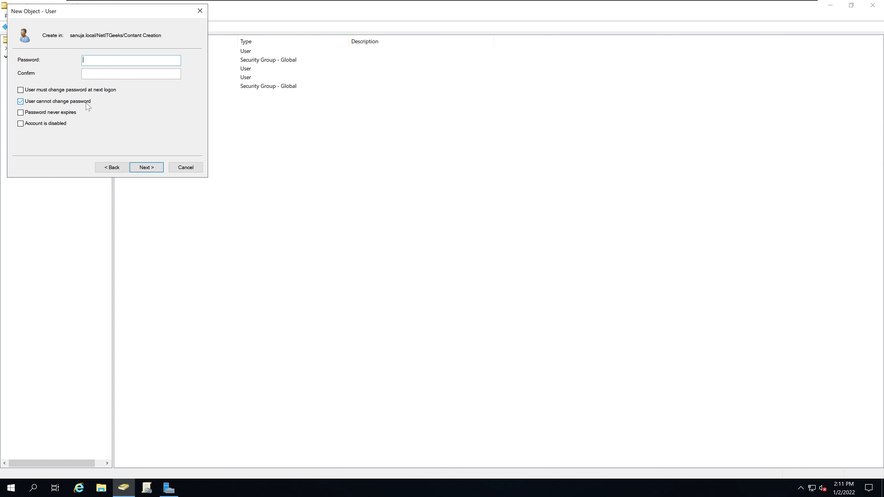
click(70, 112)
click(130, 61)
text(••••••••••)
key(Tab)
text(•••••••)
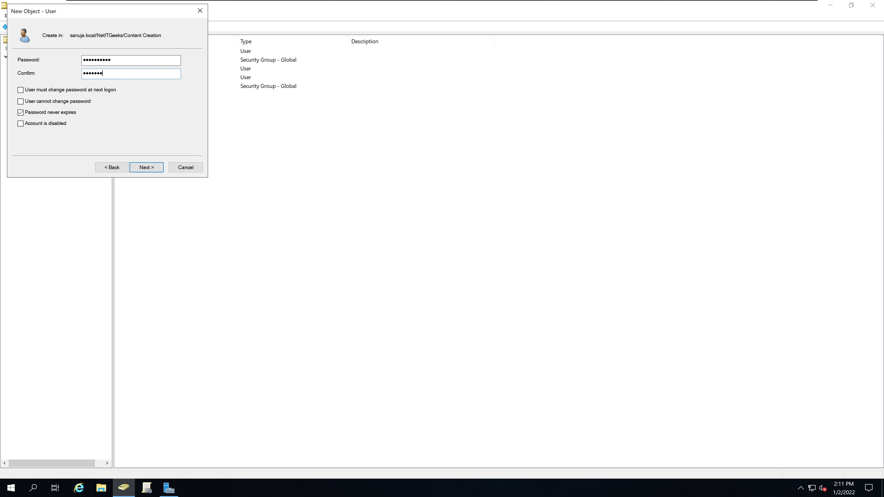
text(•••)
click(155, 165)
click(155, 166)
click(146, 51)
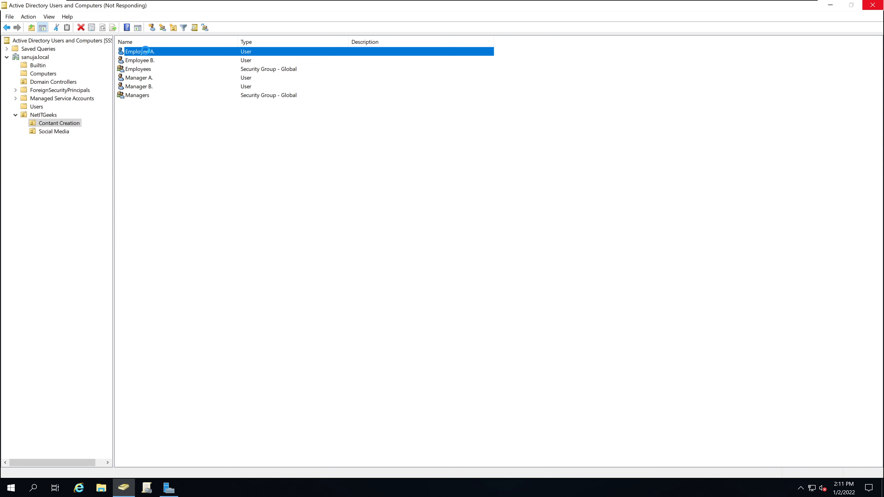
Add Employee A. to the Employees group and dismiss the success message
right_click(146, 52)
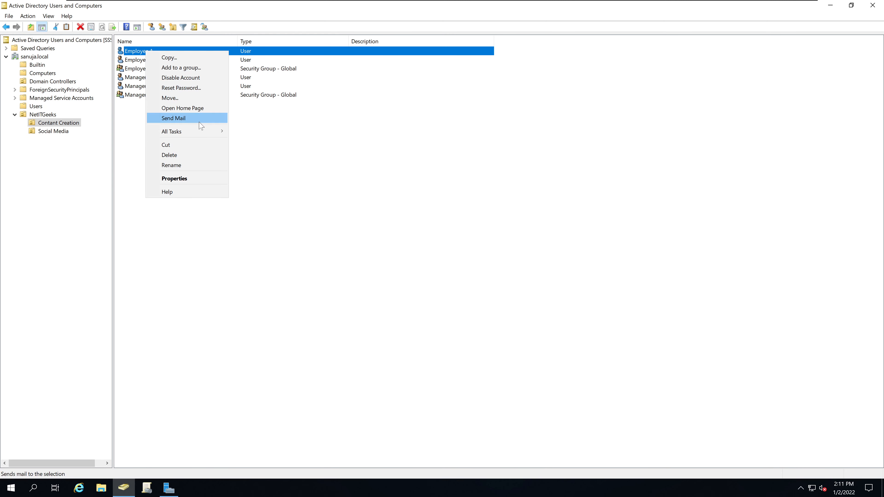
click(182, 68)
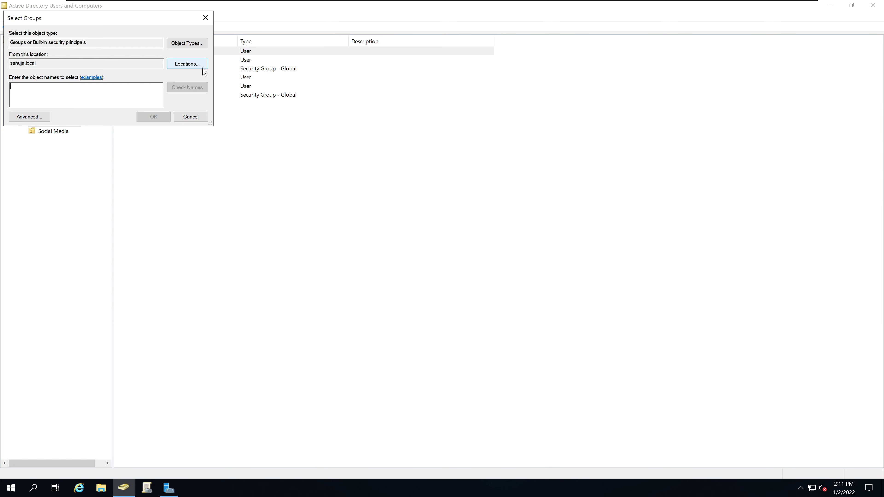
text(Emp)
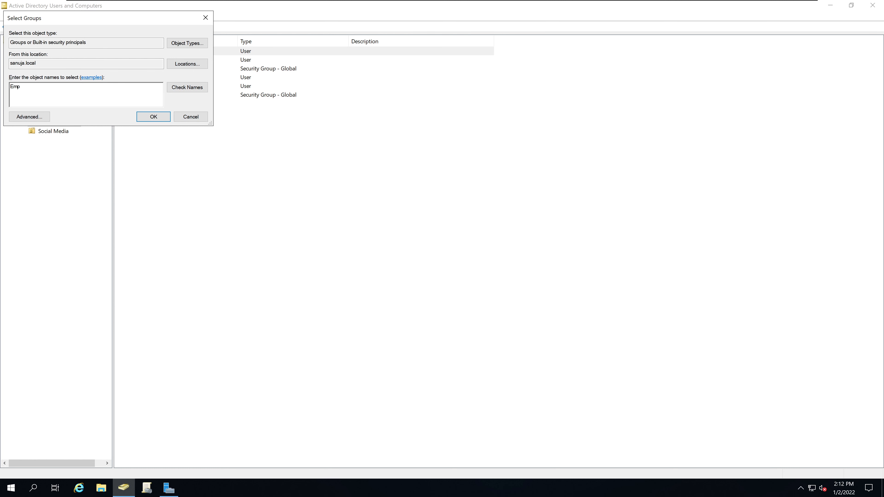
click(186, 87)
click(157, 118)
click(510, 317)
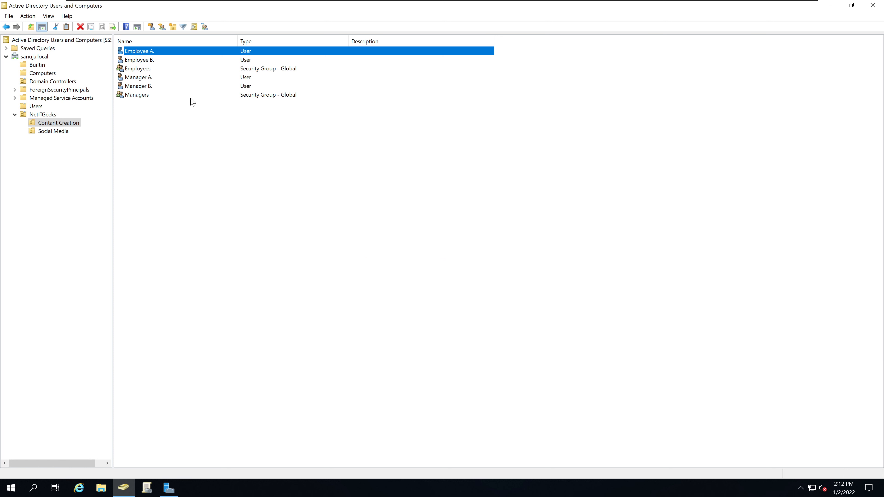
Add Employee B. to the Employees group and dismiss the success message
click(146, 61)
right_click(144, 63)
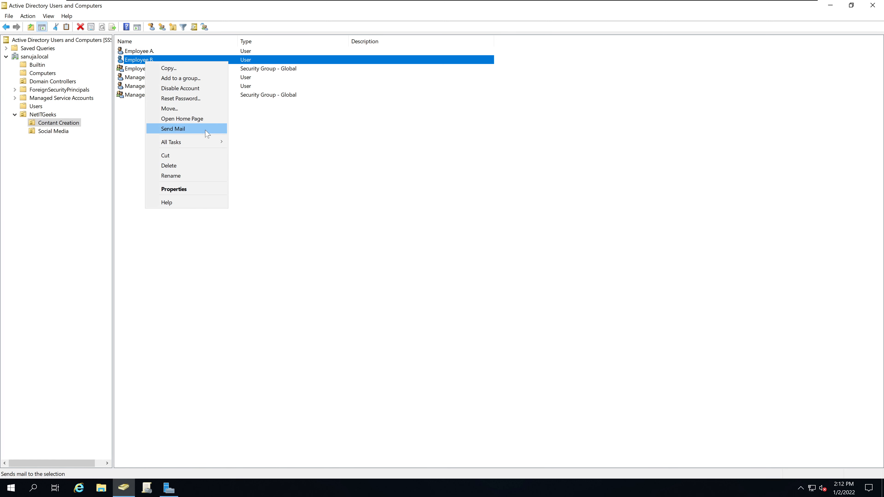
click(191, 79)
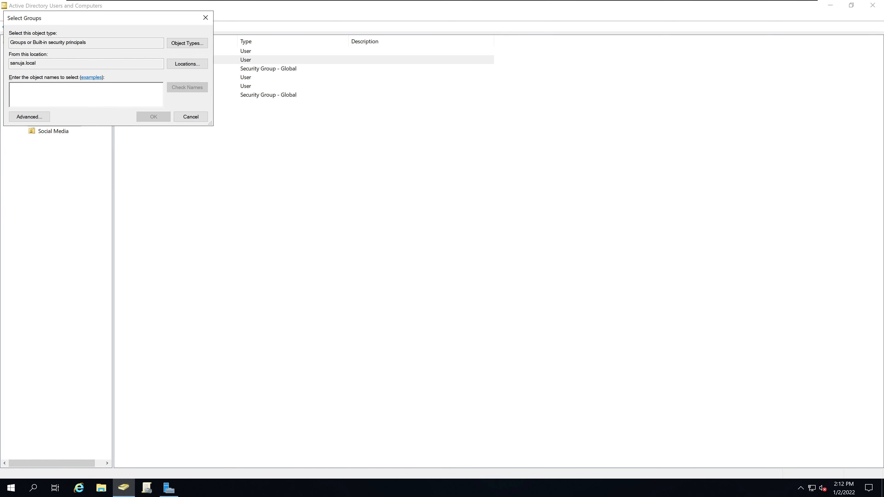
text(Emp)
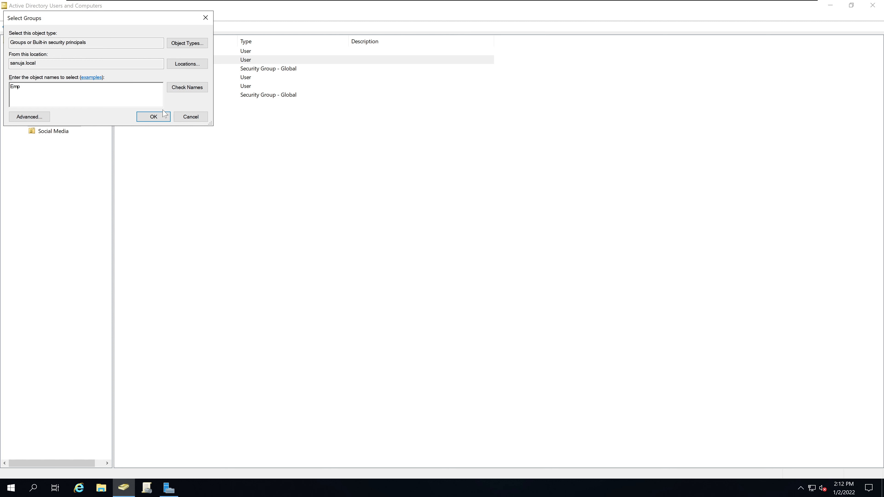
click(163, 116)
click(504, 317)
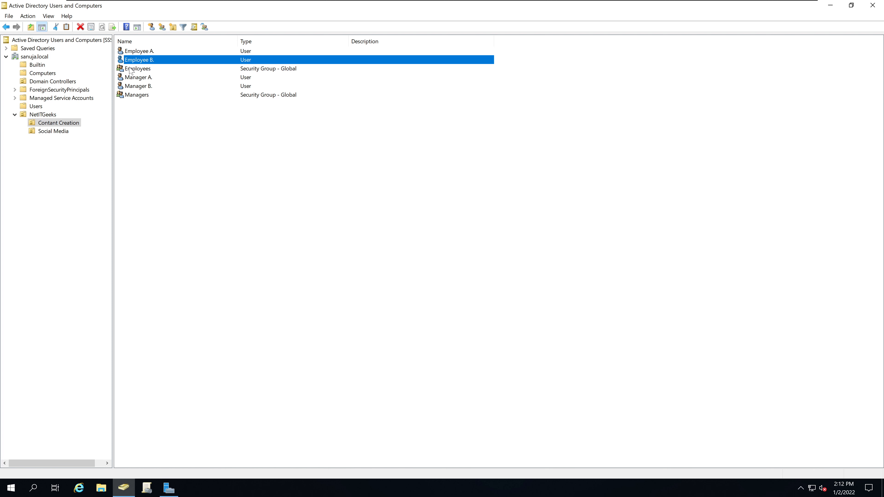
Begin adding Employee B. to Employees again, then cancel the redundant addition
right_click(167, 60)
click(201, 76)
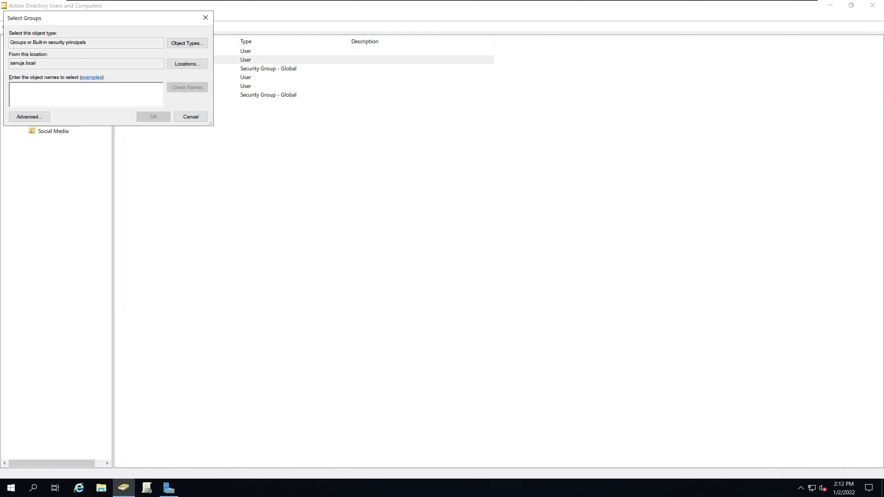
text(emp)
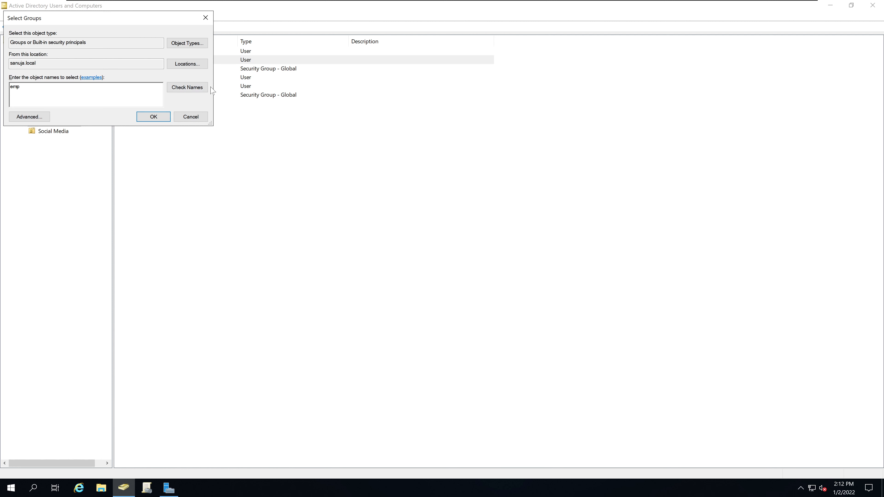
click(187, 87)
click(30, 88)
click(32, 117)
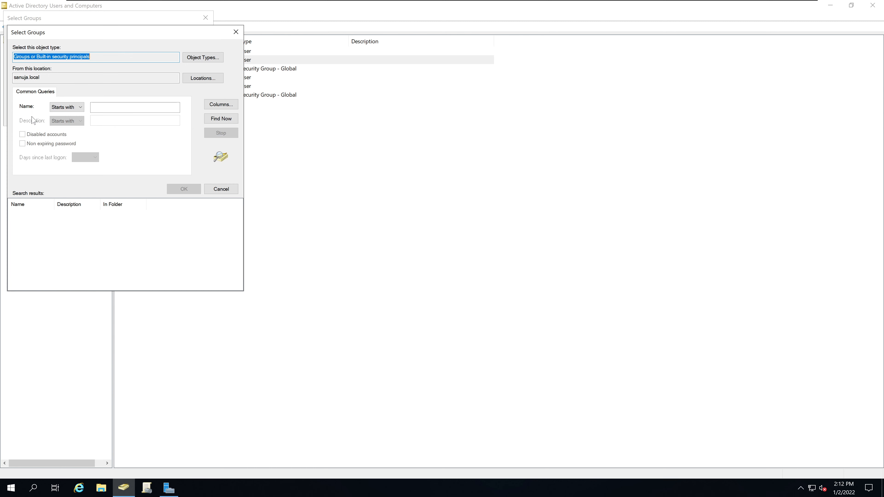
click(235, 31)
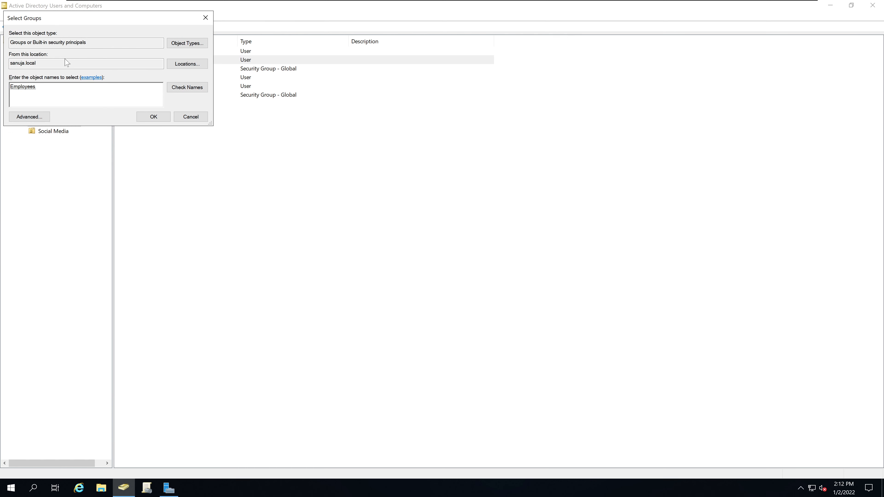
click(187, 118)
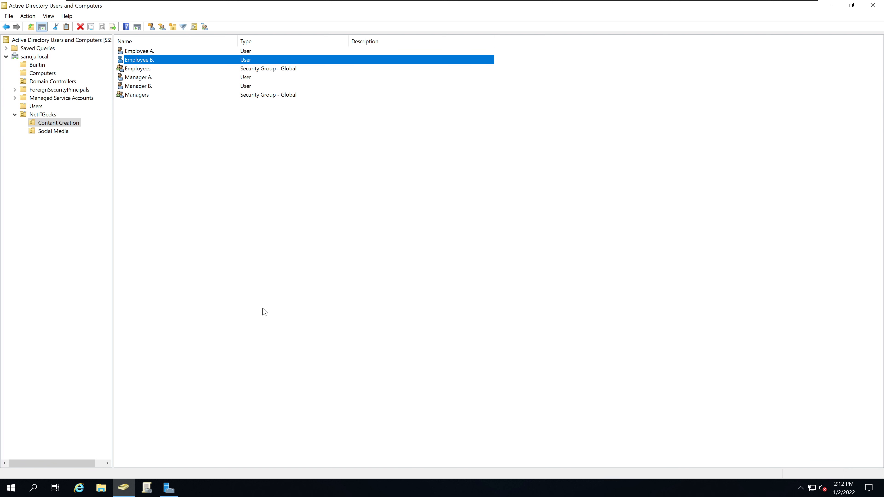
click(208, 156)
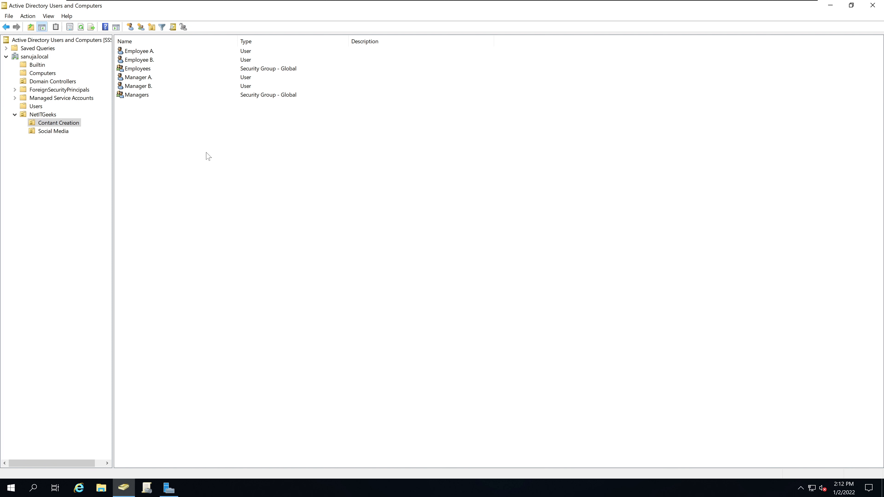
double_click(146, 70)
click(396, 157)
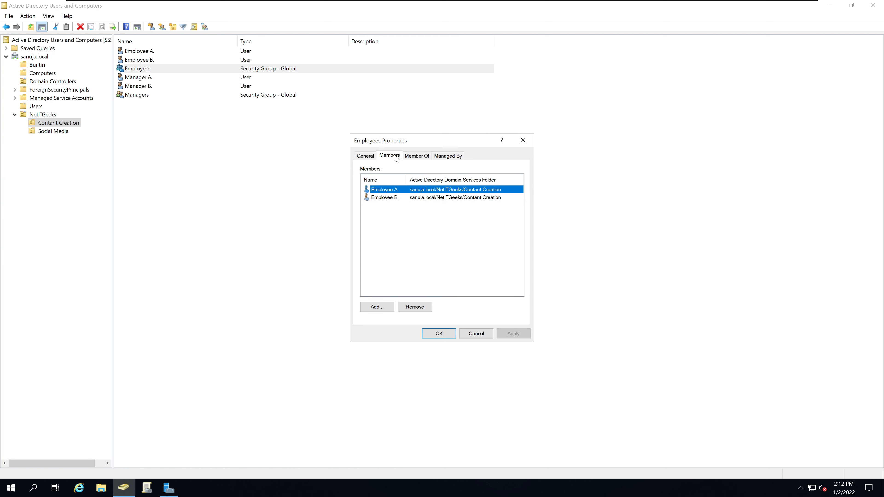
click(414, 198)
click(420, 192)
click(418, 204)
click(421, 195)
click(422, 190)
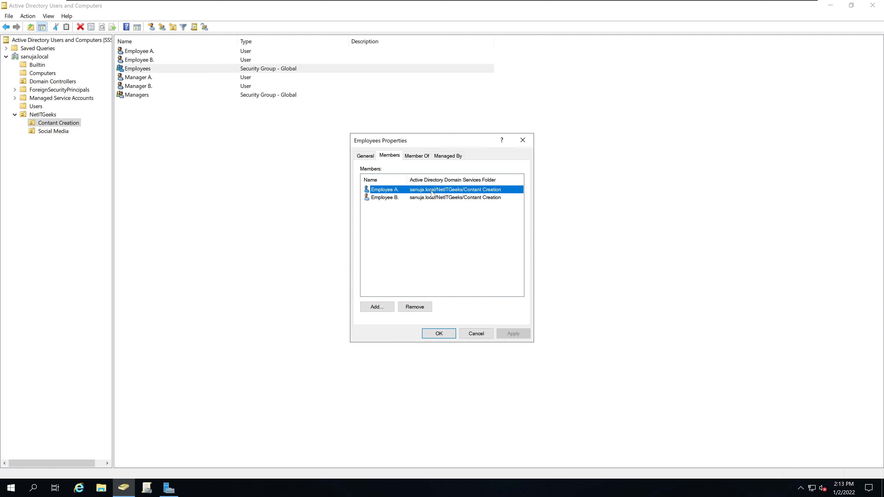
click(523, 140)
double_click(143, 98)
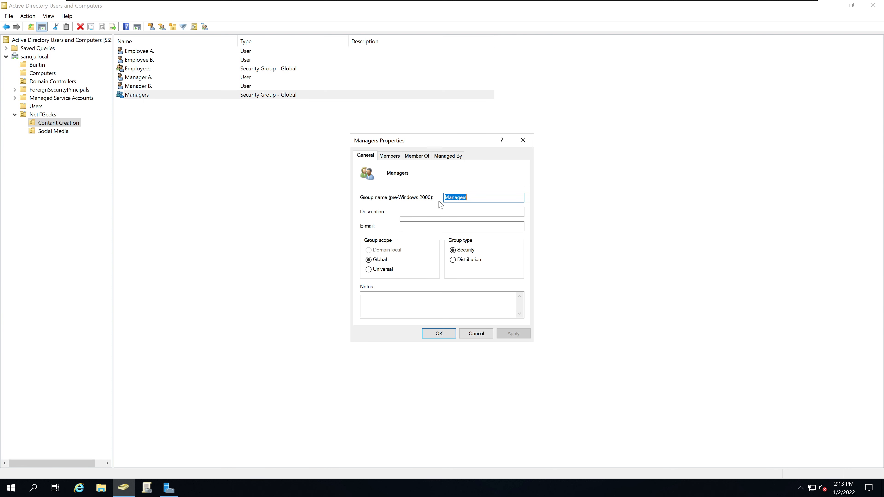
click(428, 157)
click(390, 156)
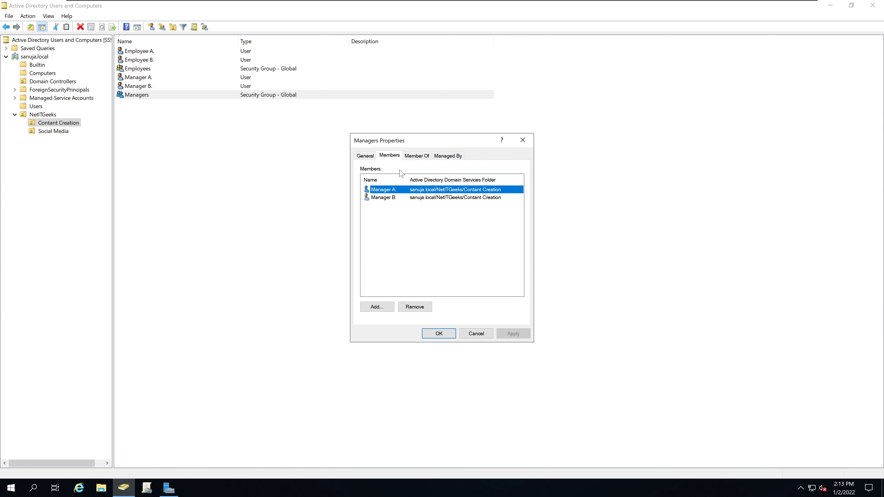
click(416, 197)
click(417, 191)
click(416, 198)
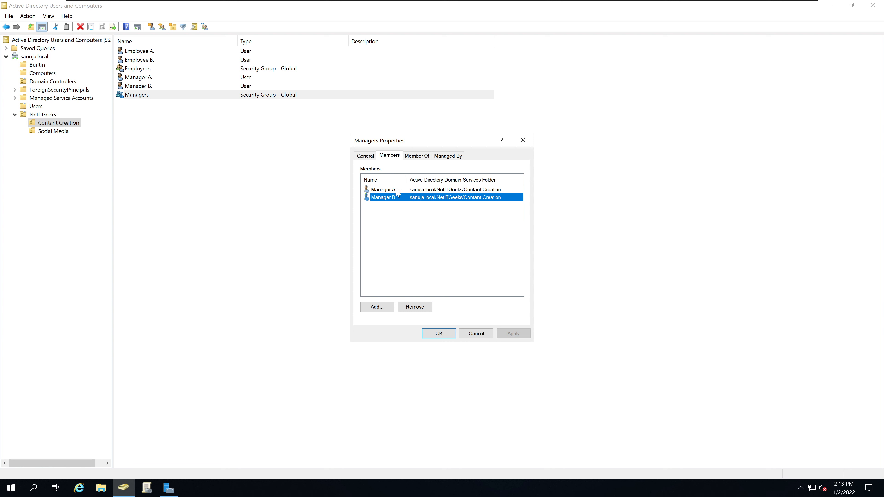
click(393, 191)
click(390, 199)
click(391, 190)
click(391, 197)
click(392, 191)
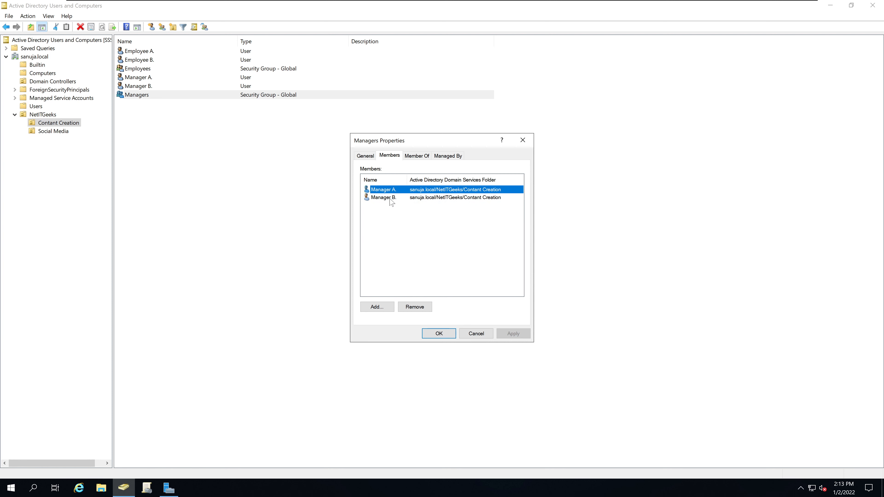
click(393, 198)
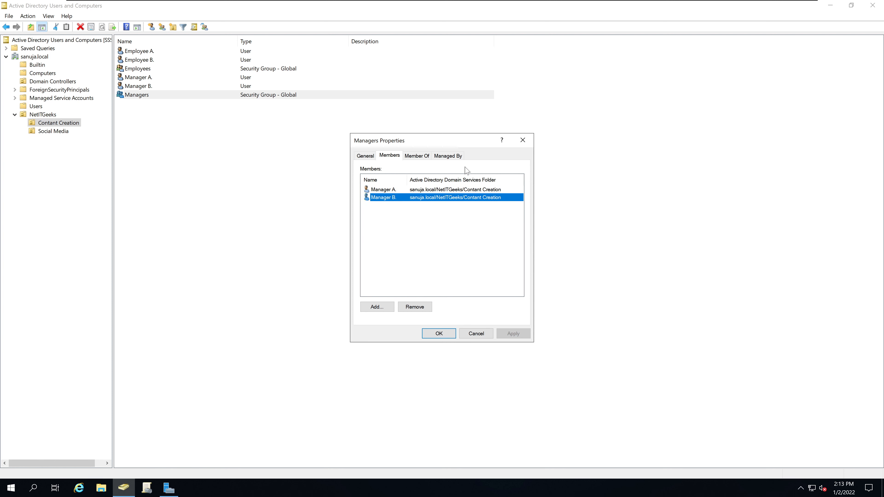
click(524, 144)
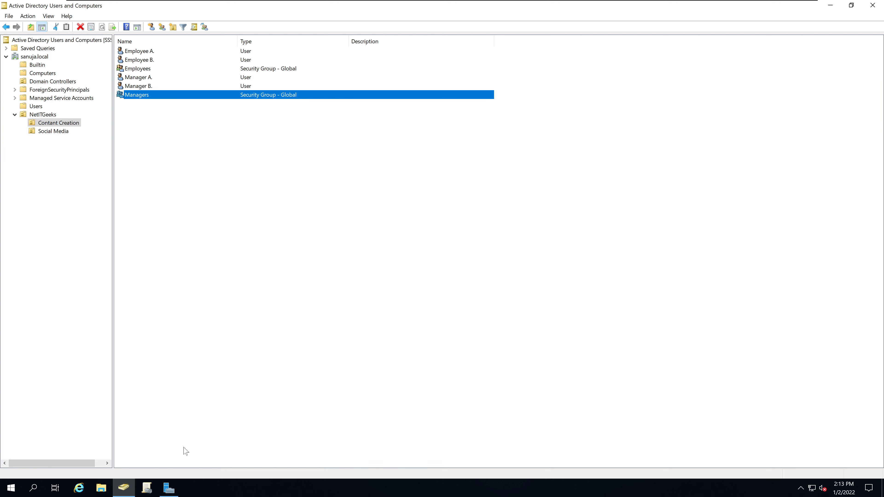
In Group Policy Management, expand Domain Controllers and NetITGeeks to view their OUs and policies
click(147, 488)
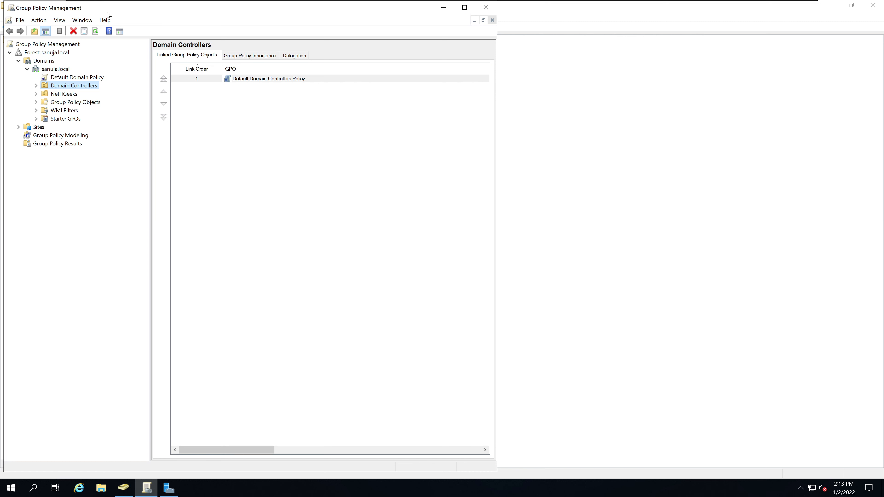
drag(106, 12, 358, 23)
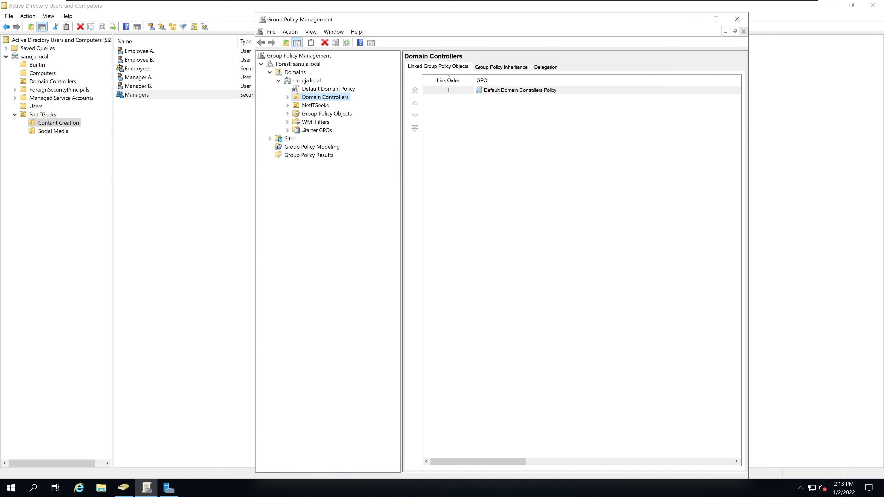
click(288, 97)
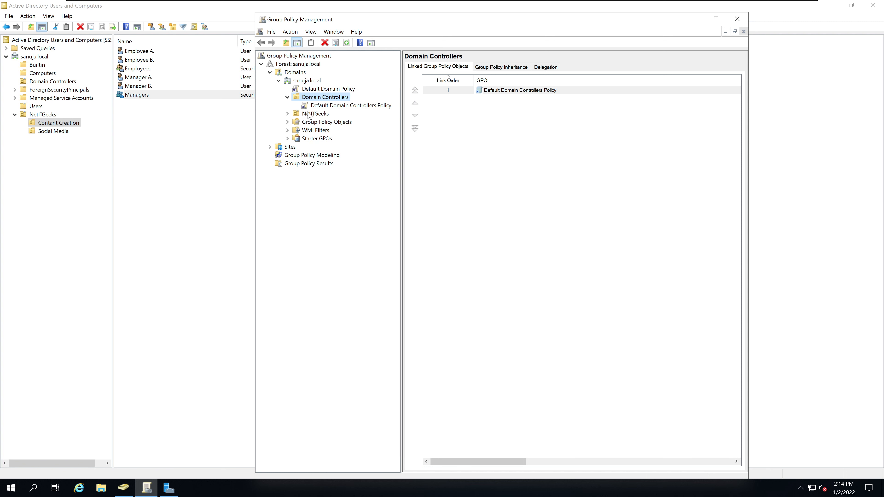
click(288, 114)
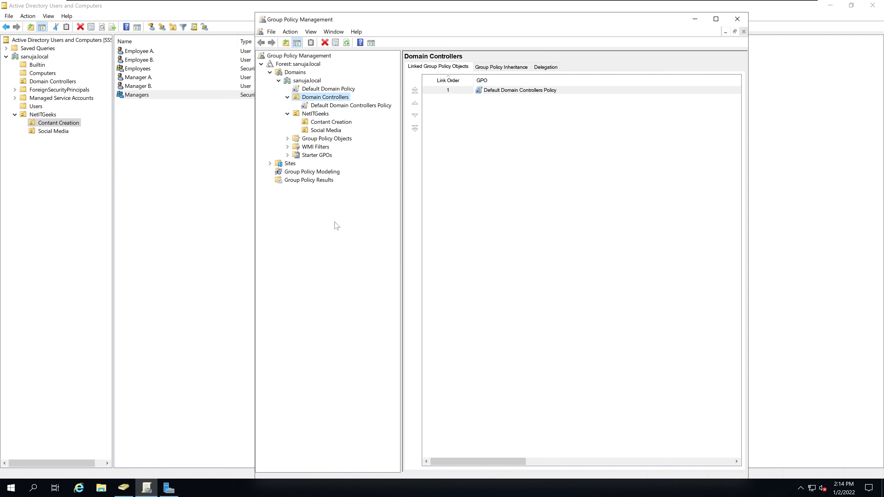
Close Group Policy Management, Active Directory Users and Computers, and Server Manager
click(736, 19)
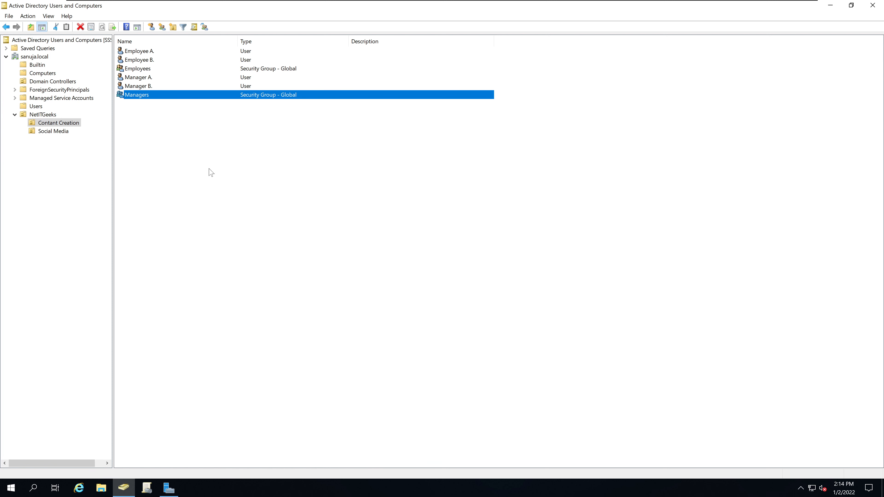
click(872, 5)
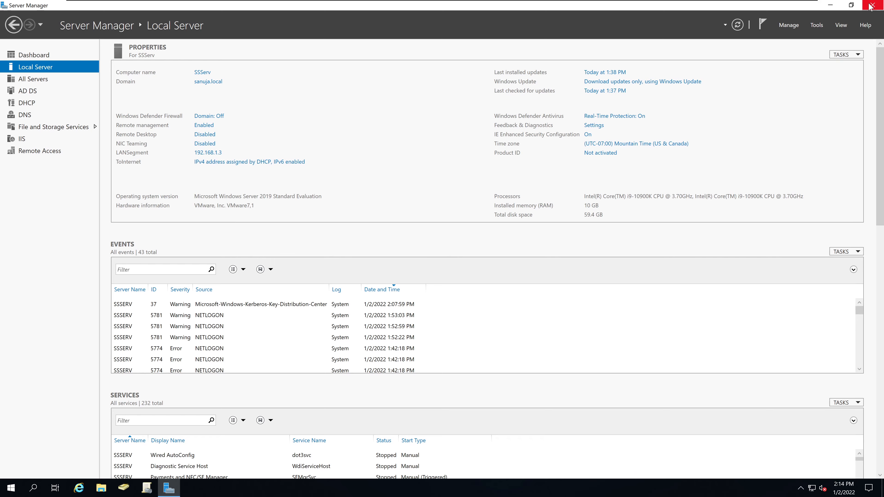
click(871, 5)
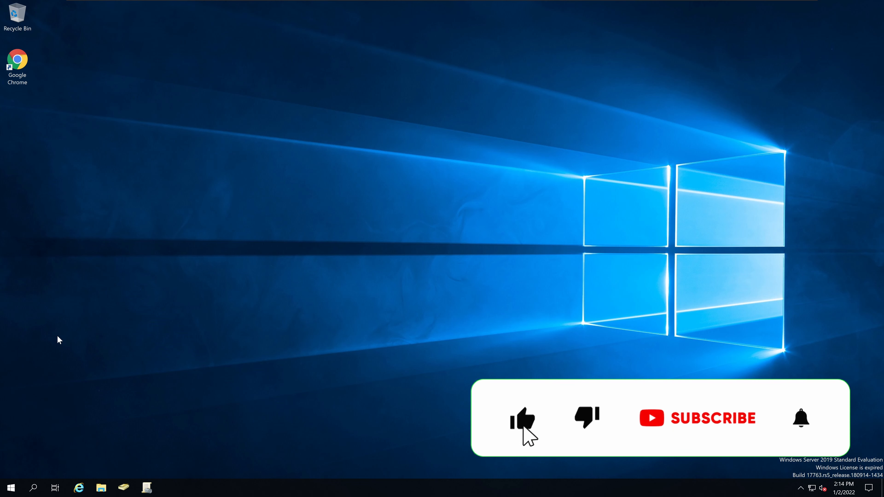